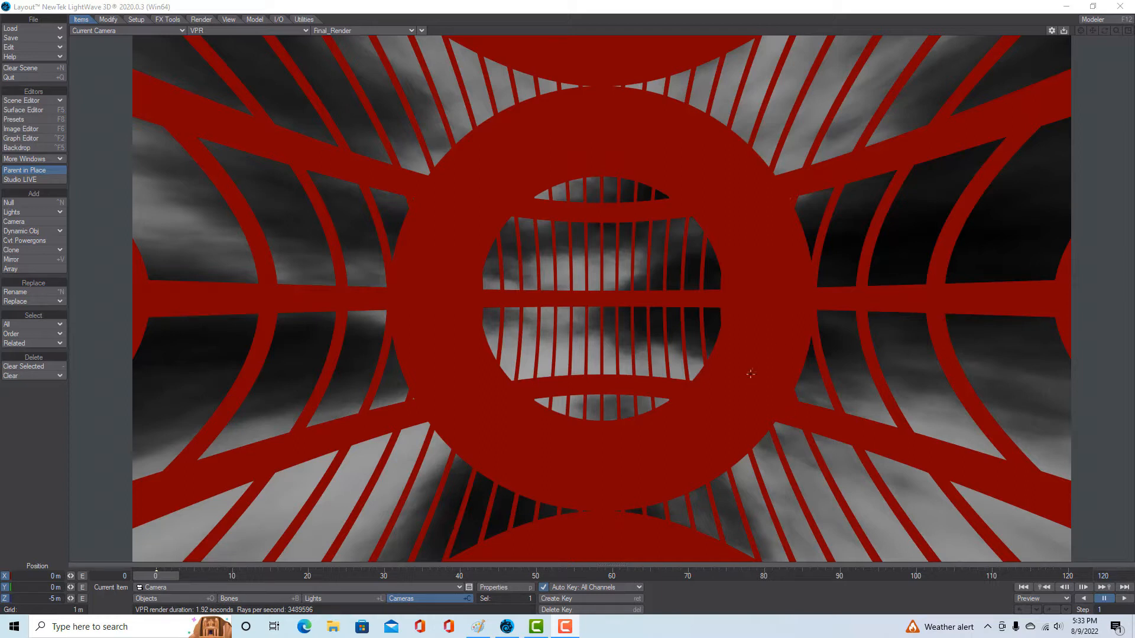
- Clear the current scene to start from the default empty scene
click(37, 69)
click(228, 297)
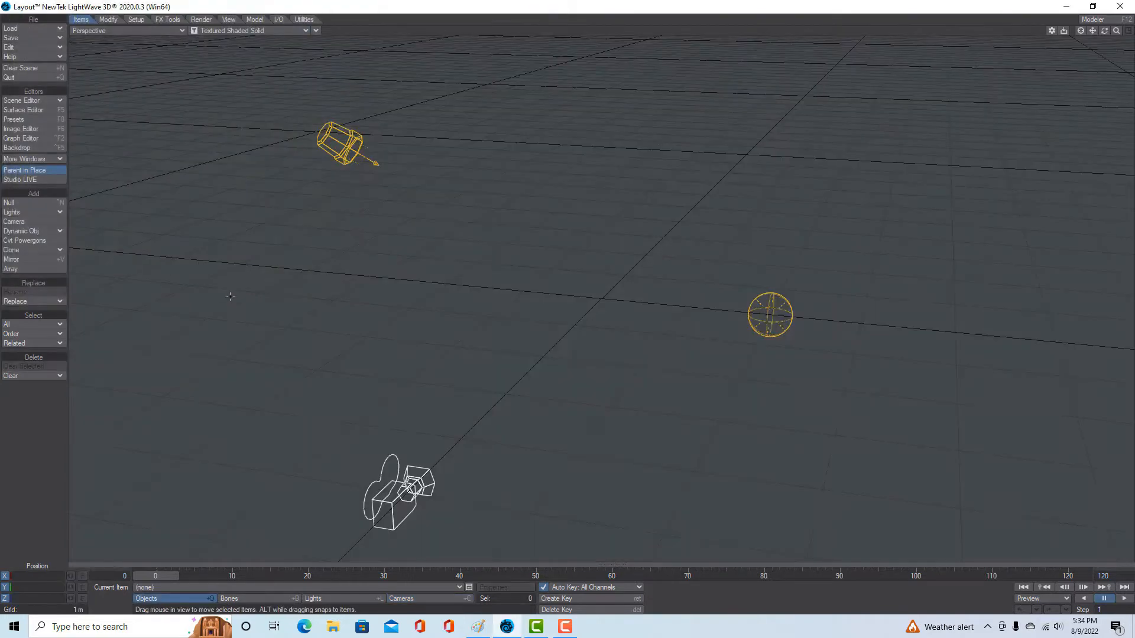
drag(1105, 35, 1106, 74)
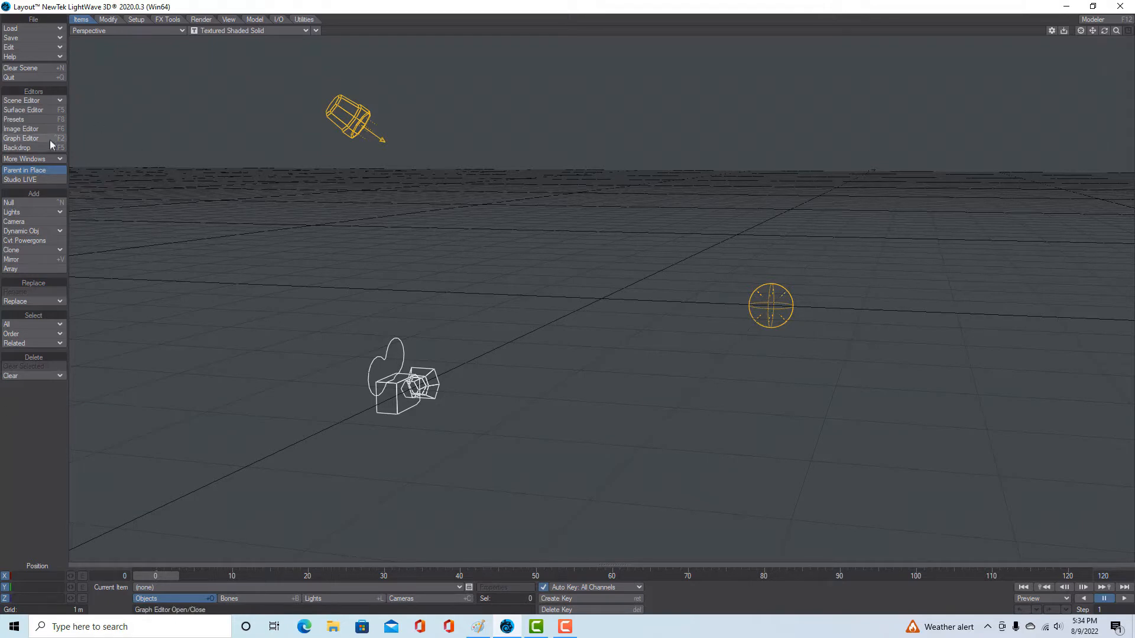
- Open the backdrop effects settings and the light properties, and make EnvLight the current light
click(21, 147)
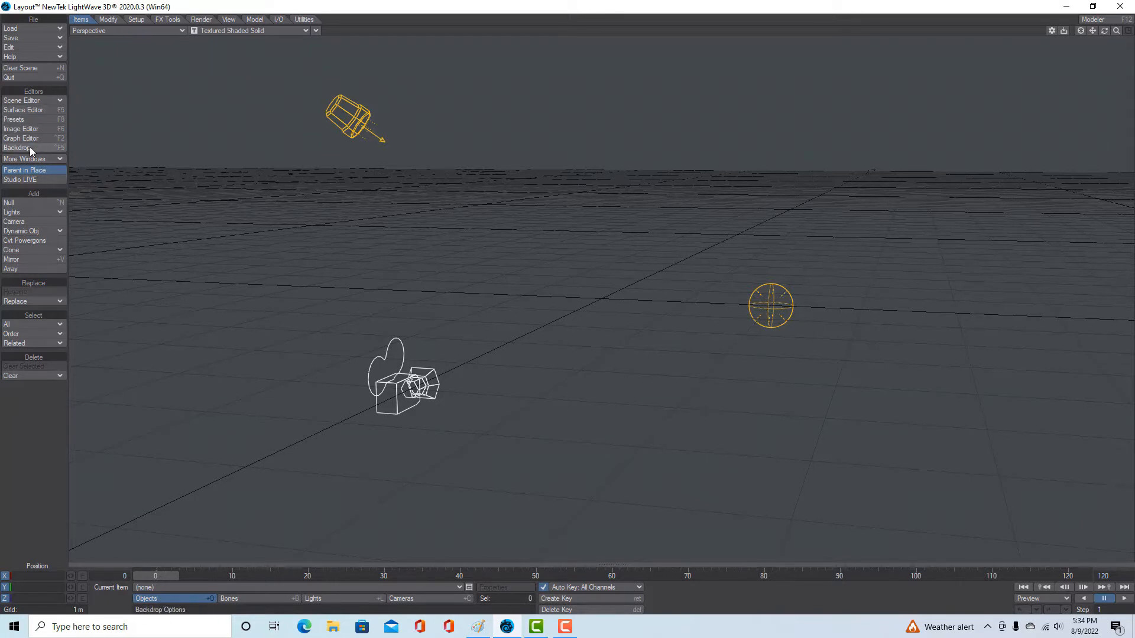
click(328, 599)
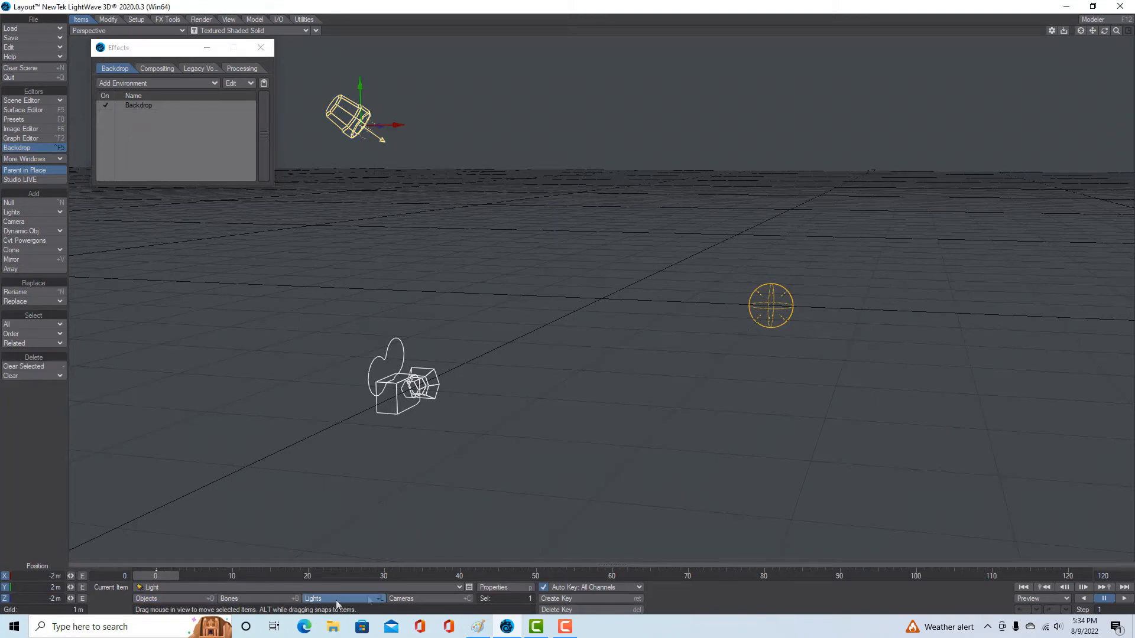
click(506, 587)
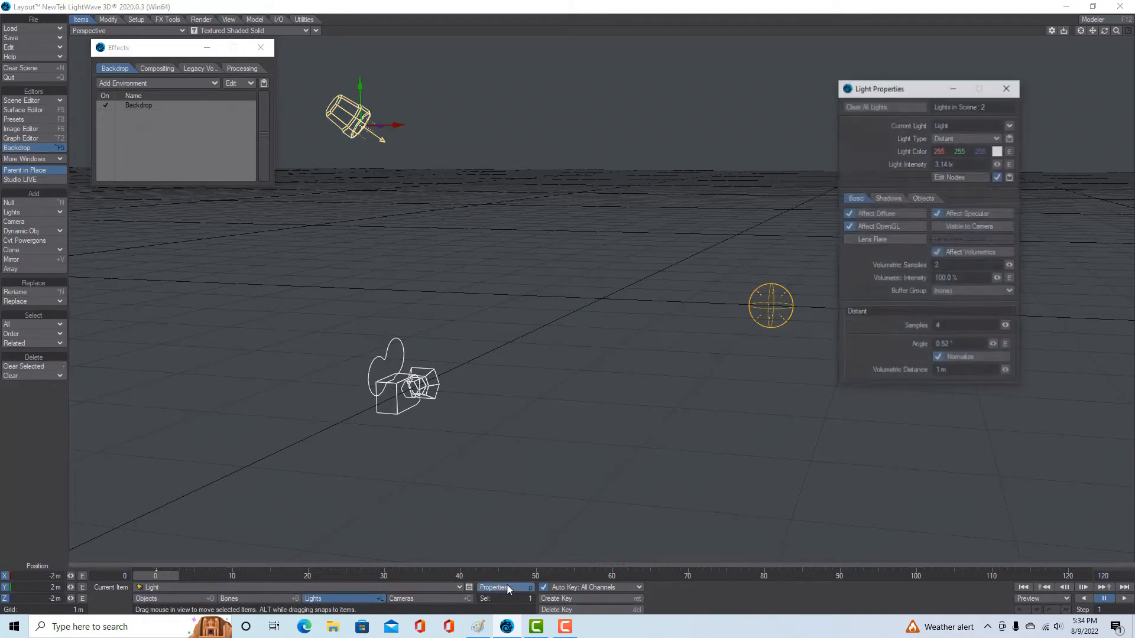
click(1000, 138)
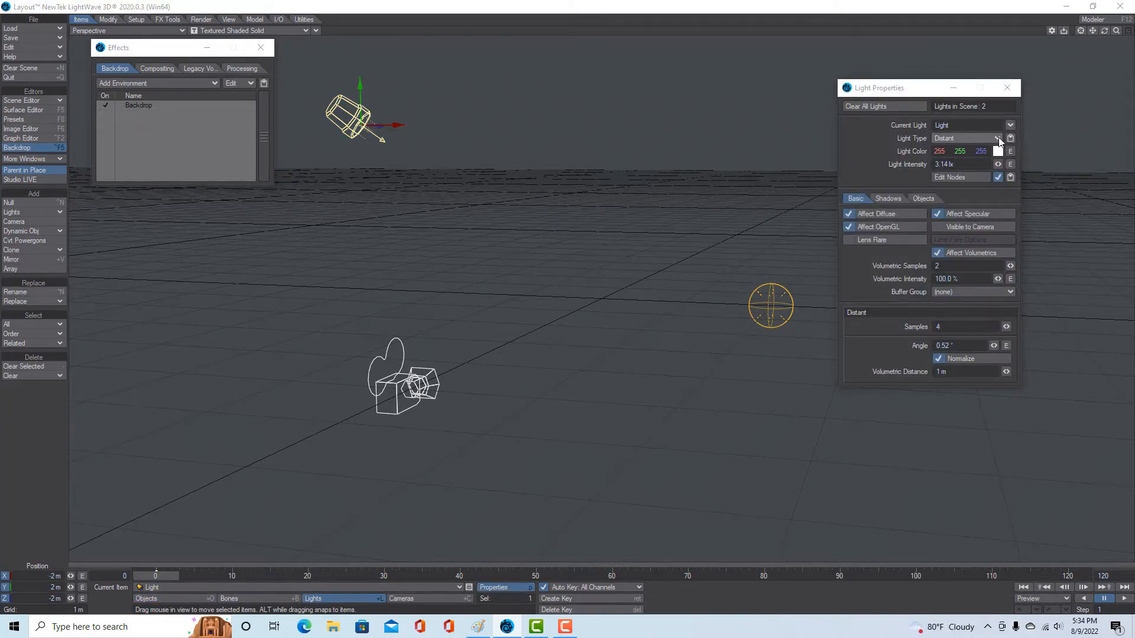
click(1054, 115)
click(1011, 126)
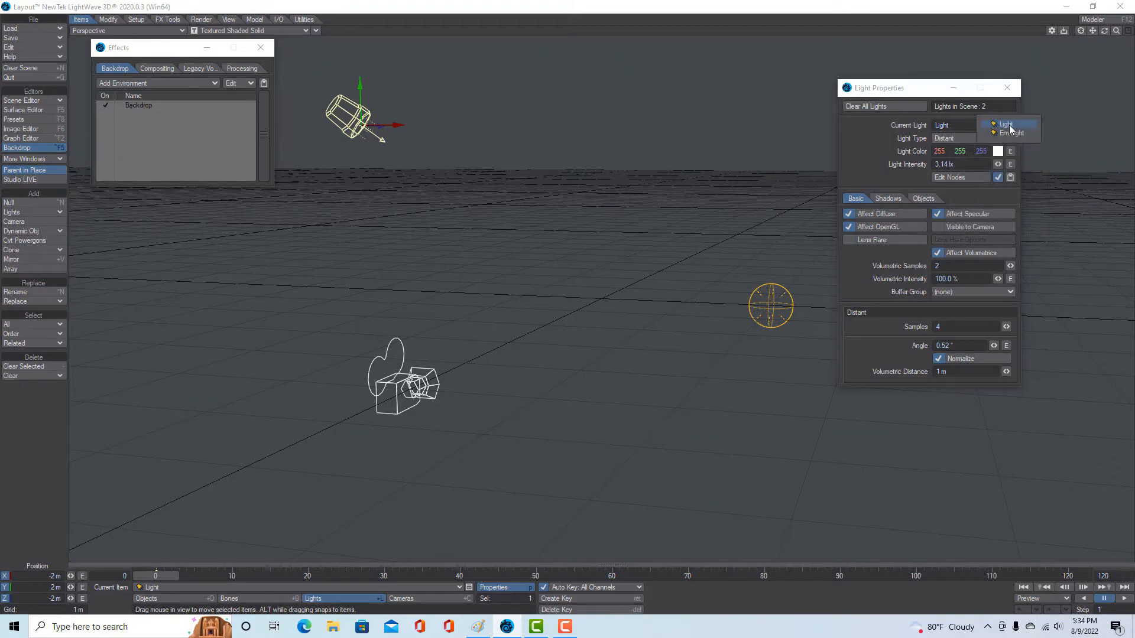
click(1011, 133)
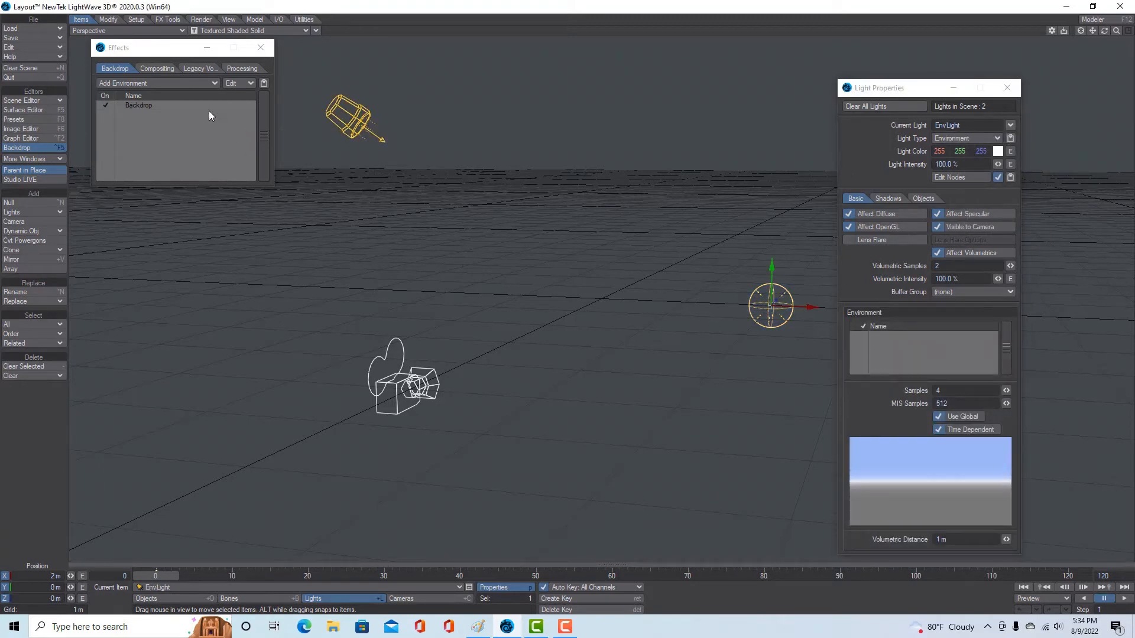
- Show the perspective view as a live VPR render, keeping the backdrop and light settings accessible
drag(147, 48, 121, 172)
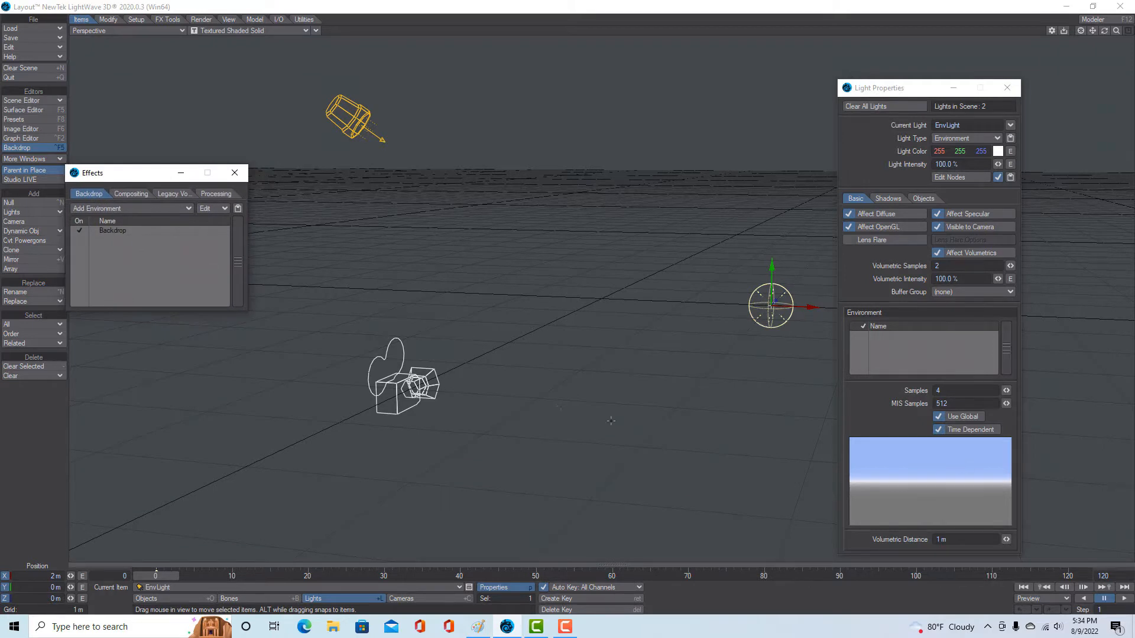
click(302, 31)
click(278, 83)
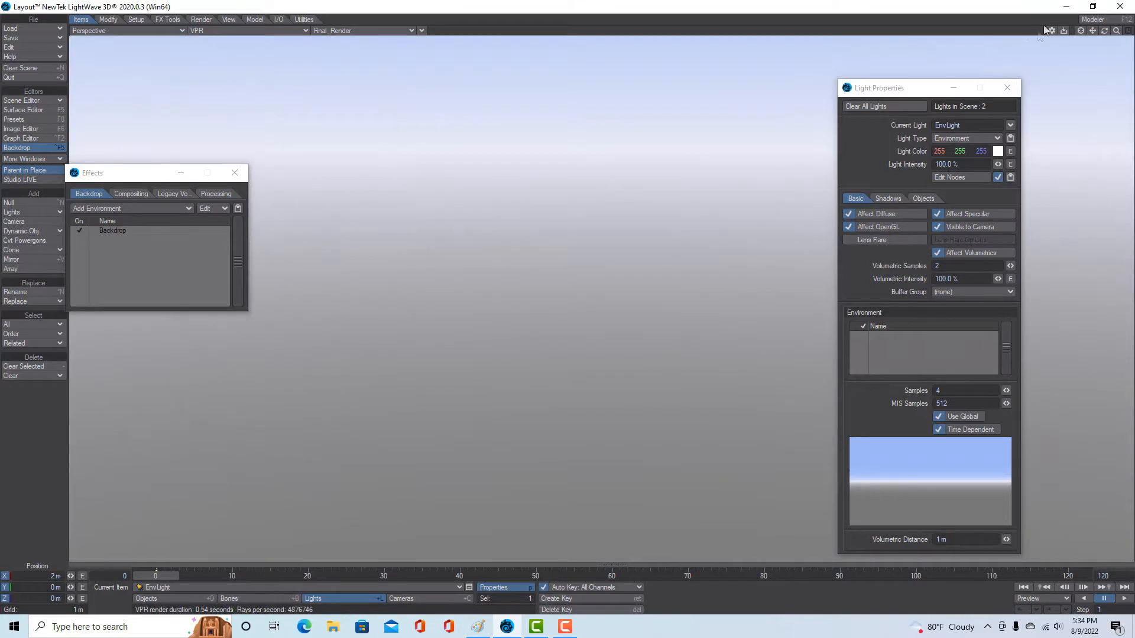
drag(1106, 32, 1106, 31)
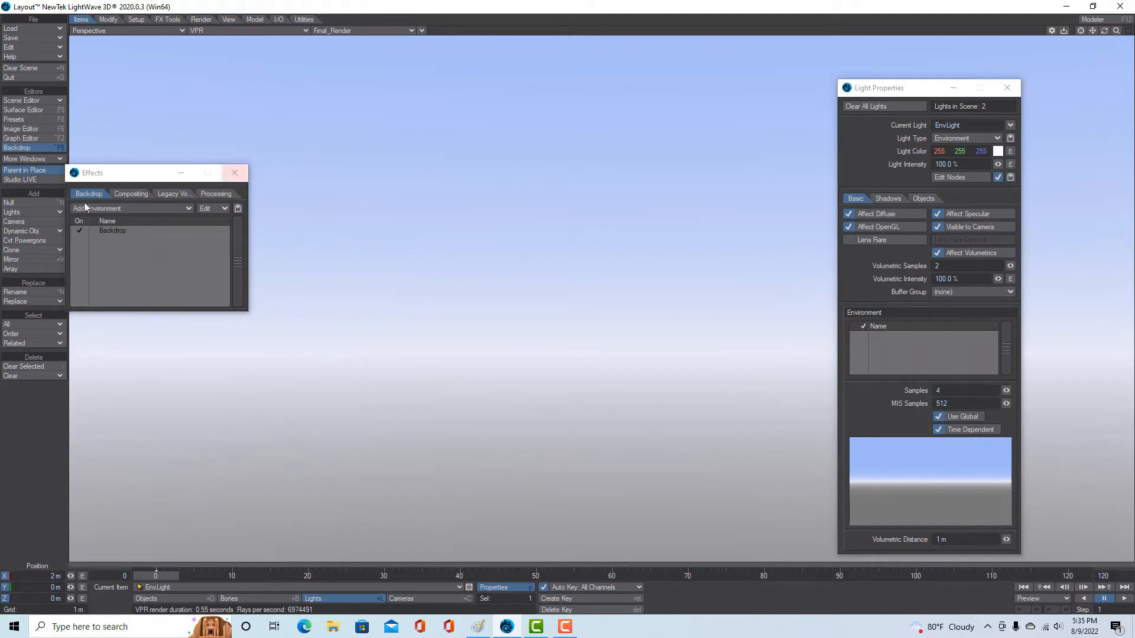
- Disable the default Backdrop environment and add a Textured Environment, showing its settings
click(81, 231)
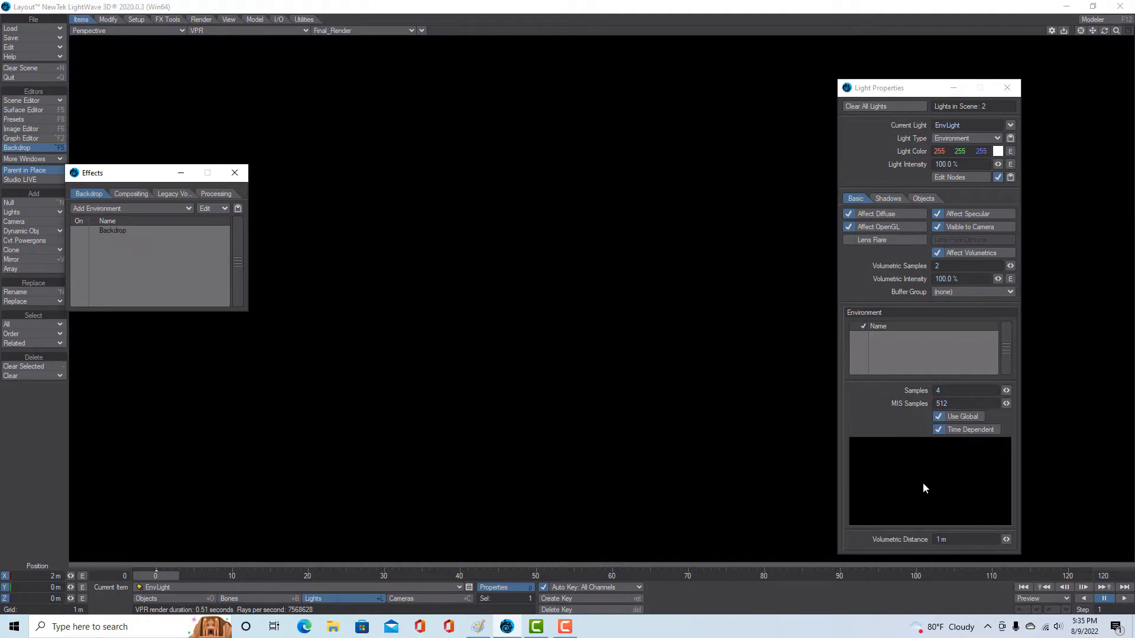
click(161, 210)
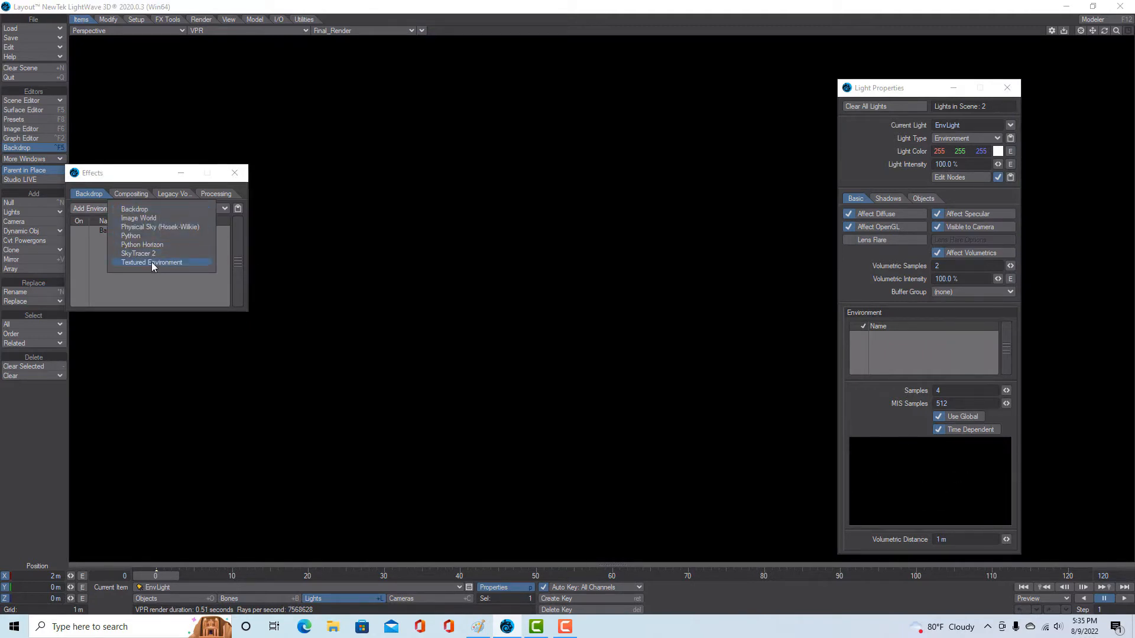
click(151, 262)
double_click(126, 241)
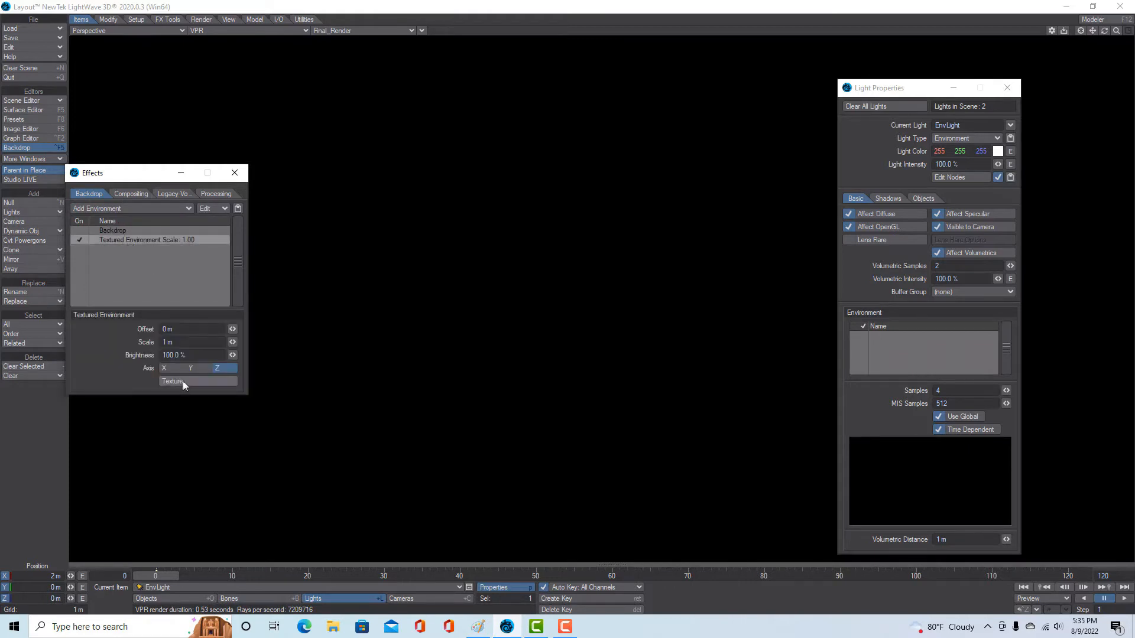
- Make the environment's texture layer a Procedural Texture and arrange the open windows around the render view
click(182, 381)
click(381, 326)
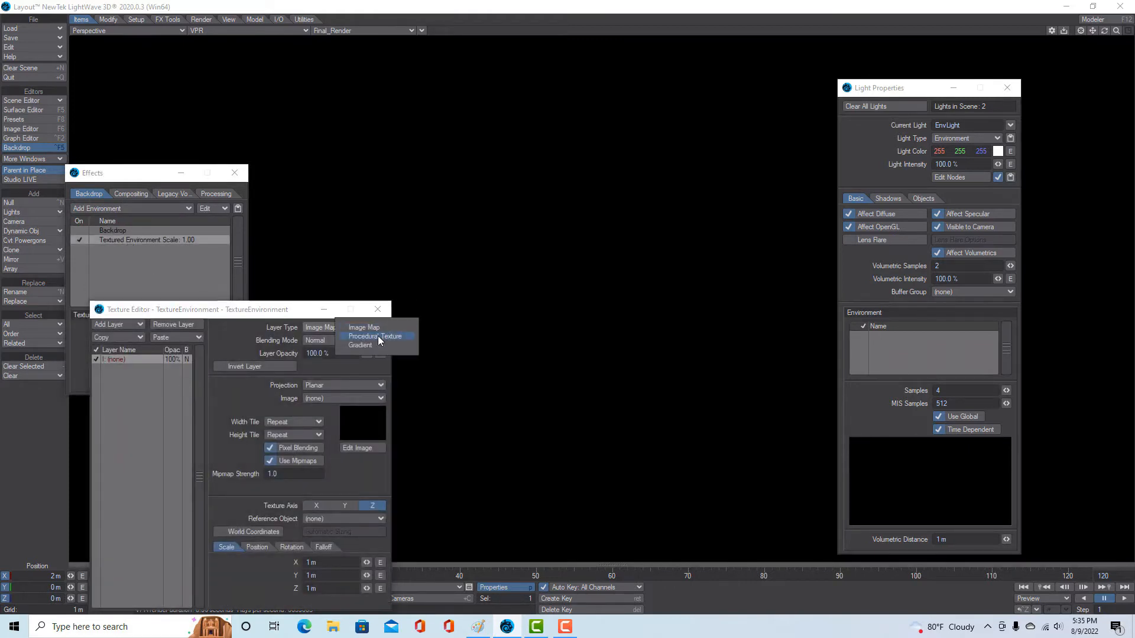
click(364, 340)
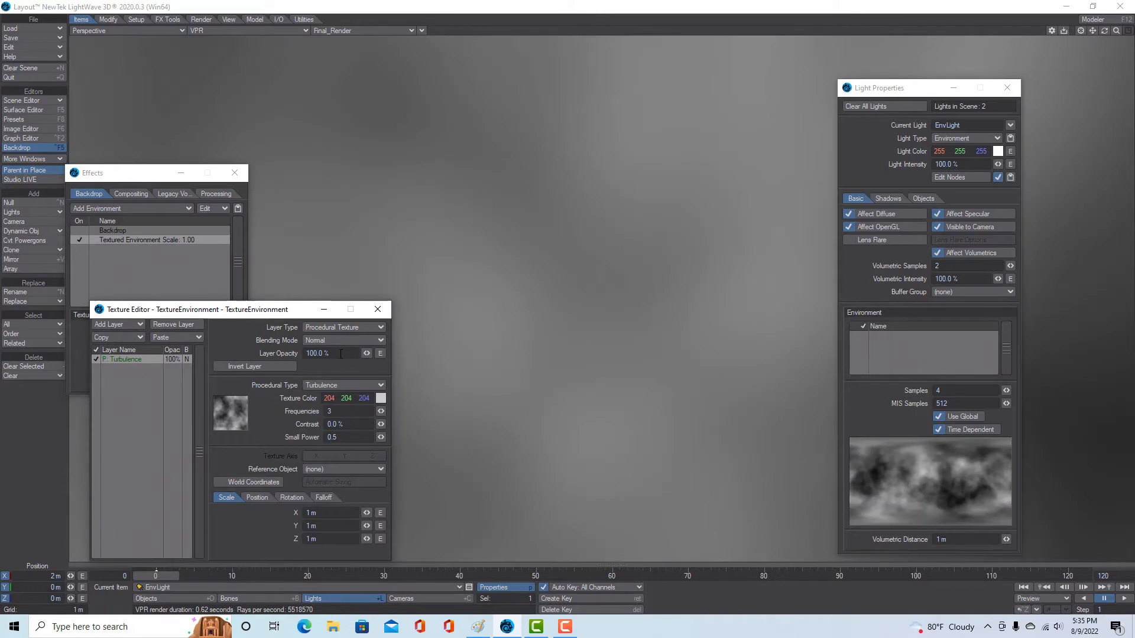
drag(263, 310, 485, 192)
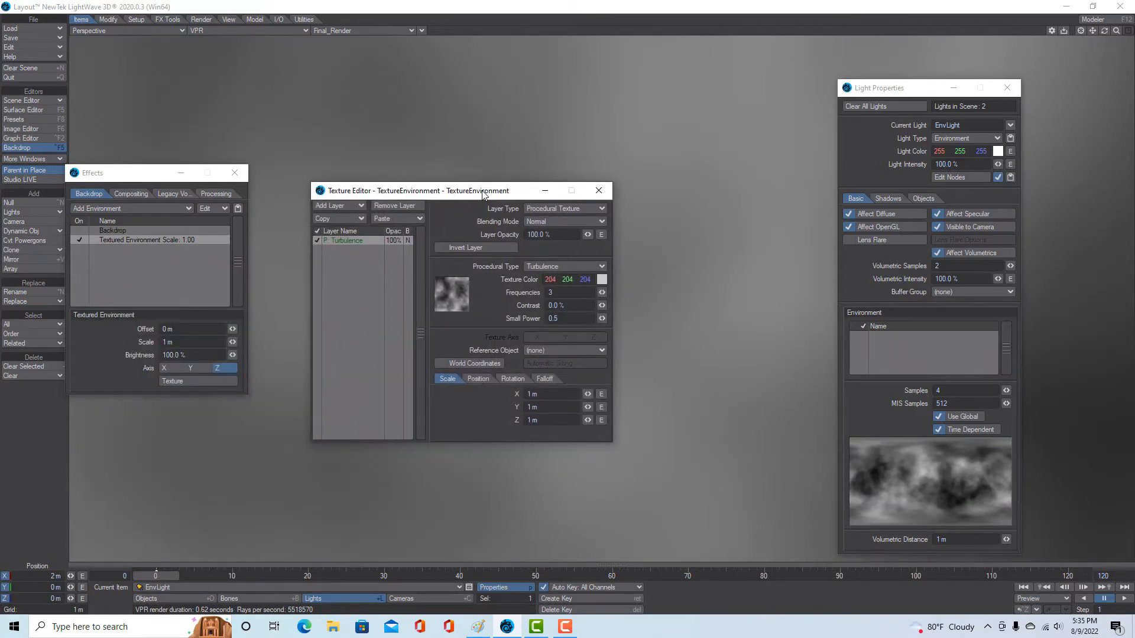
click(195, 174)
drag(435, 194, 134, 239)
drag(899, 88, 1012, 74)
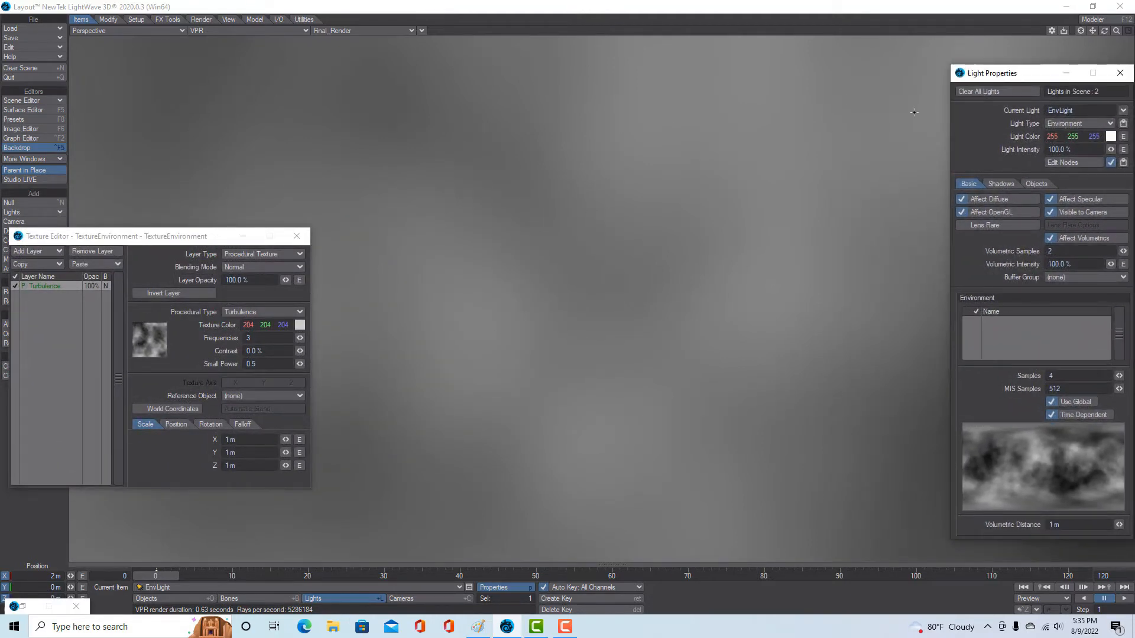
drag(997, 78, 924, 76)
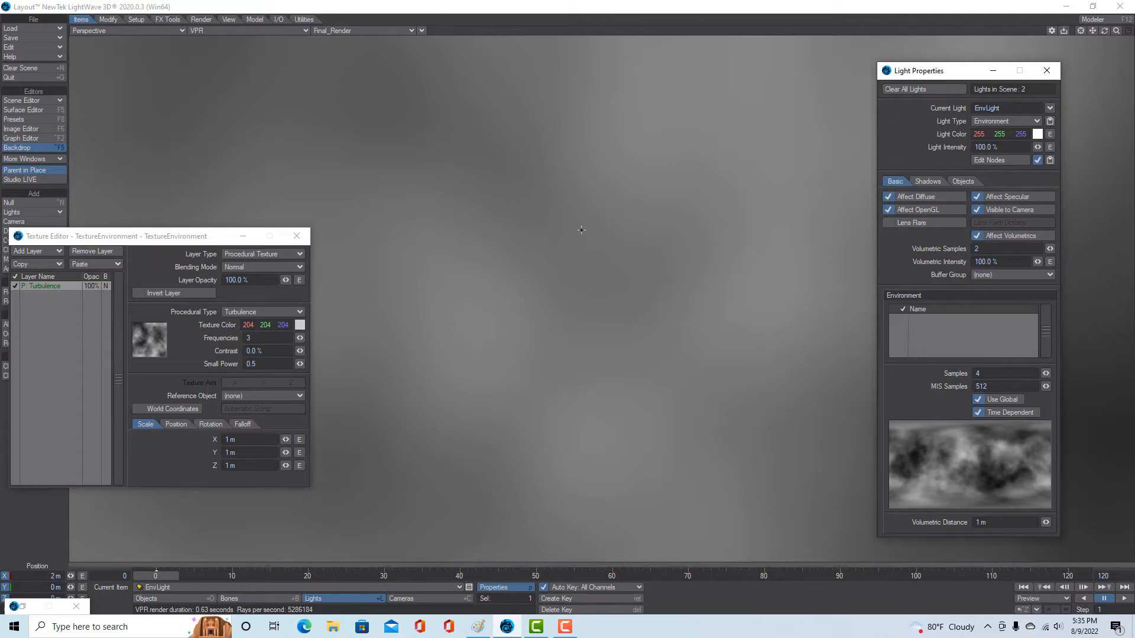
- Switch the viewport from the perspective view to the current camera's view
click(169, 31)
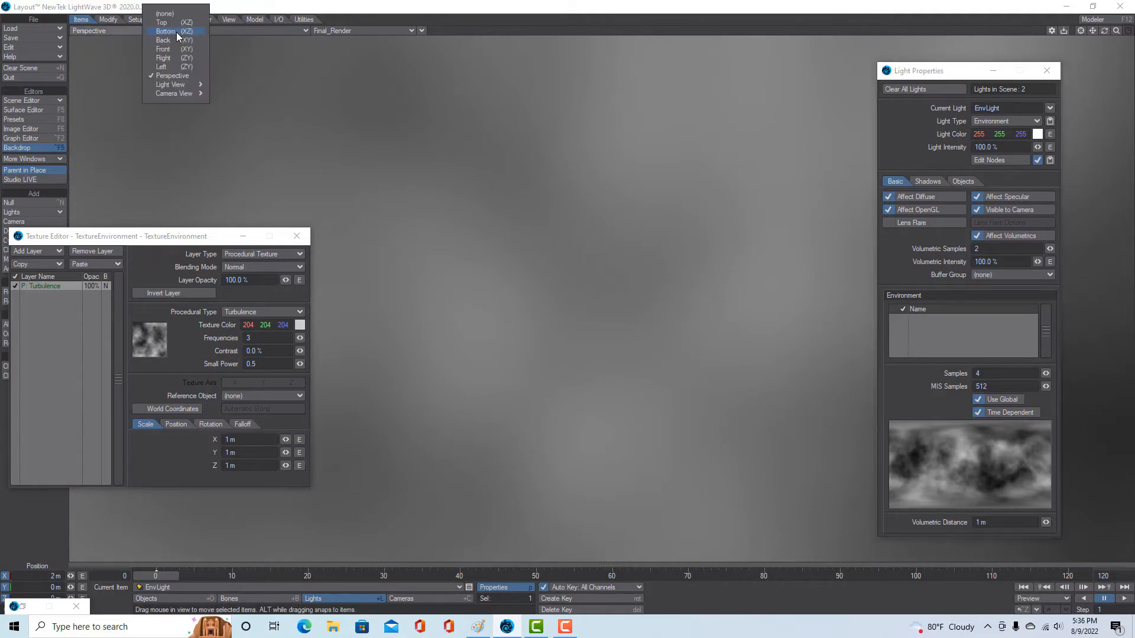
mouse_move(177, 93)
click(220, 95)
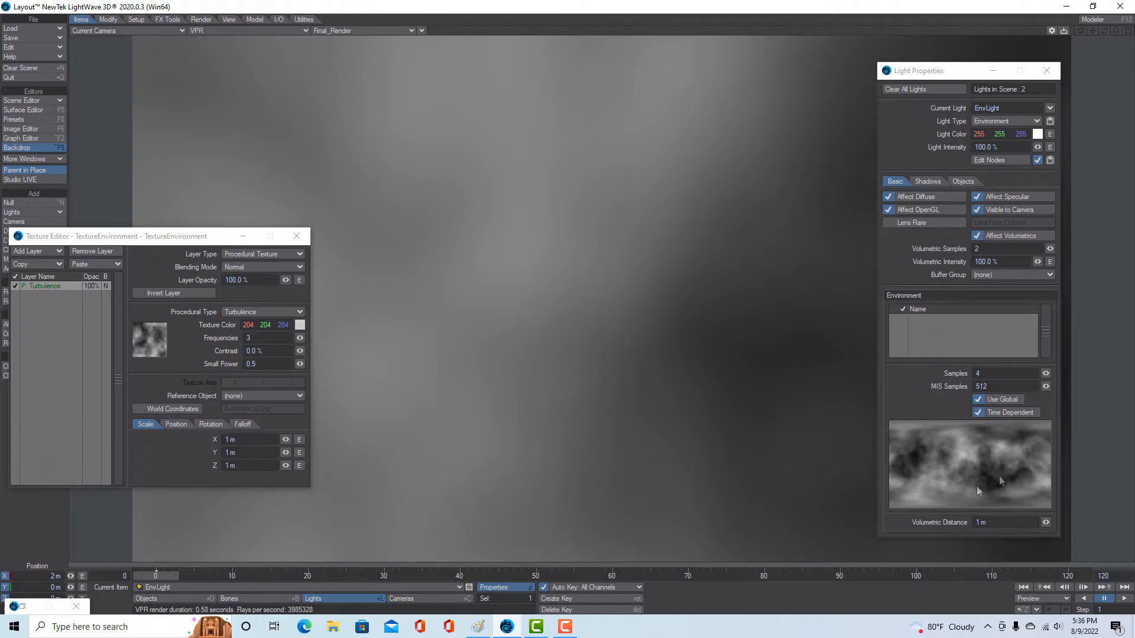
- Shorten the camera's lens focal length to 1.7 mm and move its properties clear of the texture settings
click(417, 600)
click(504, 590)
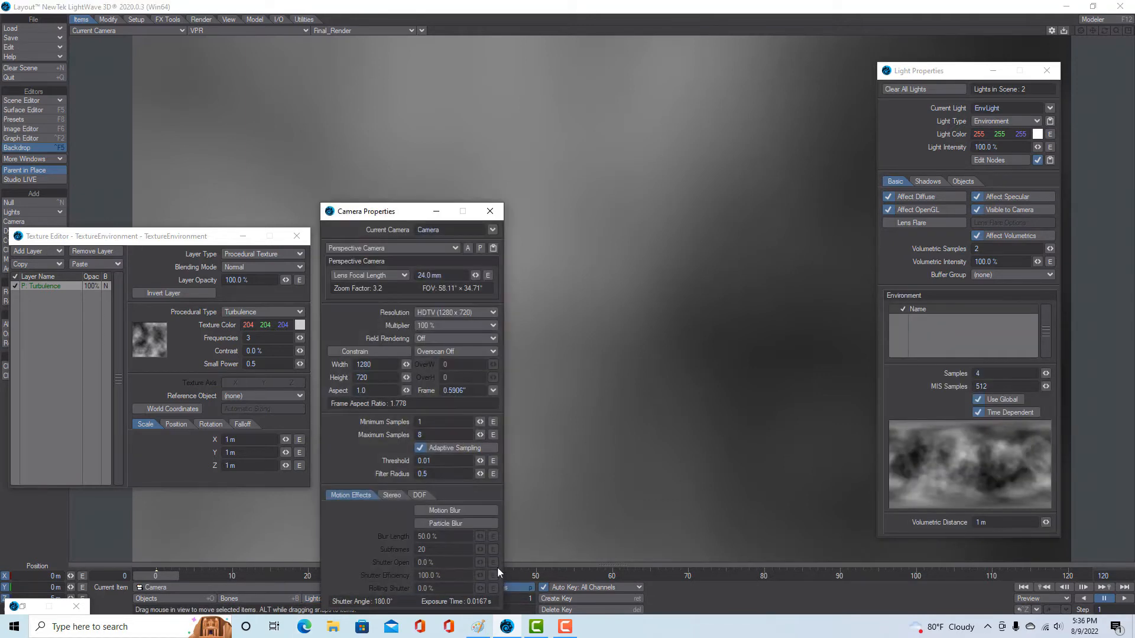
drag(475, 276, 419, 276)
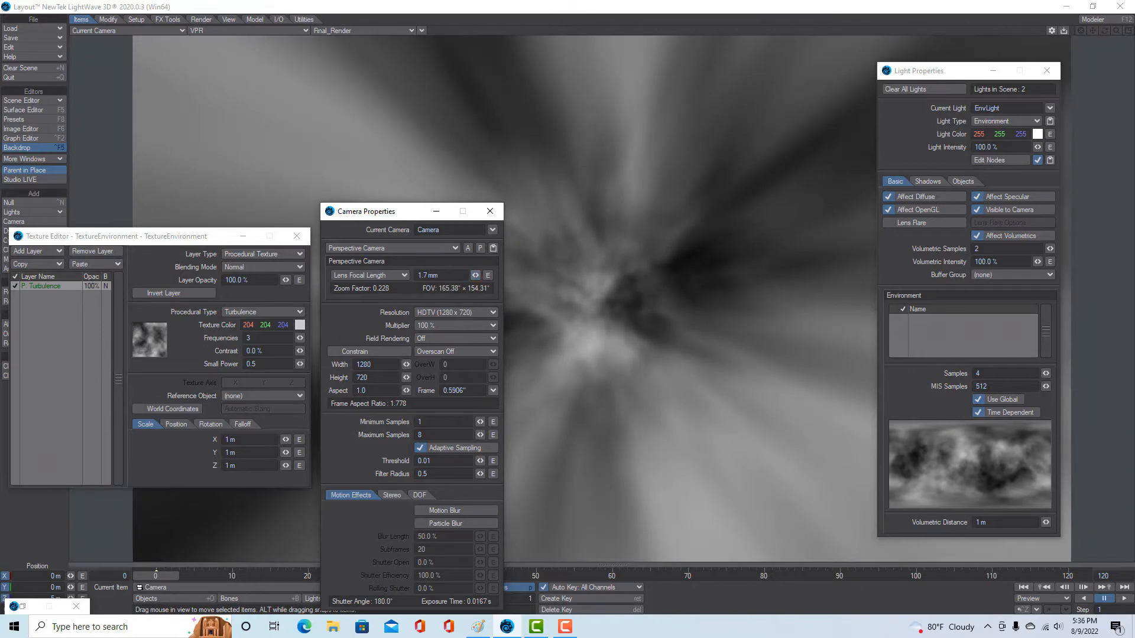
drag(416, 211, 349, 289)
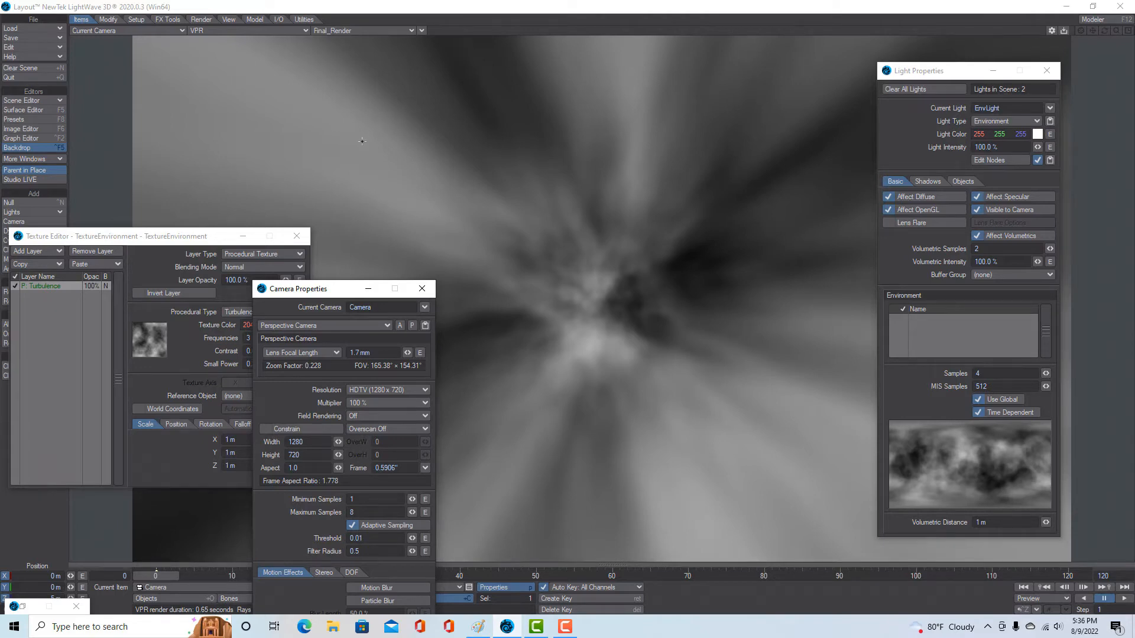
drag(338, 289, 442, 371)
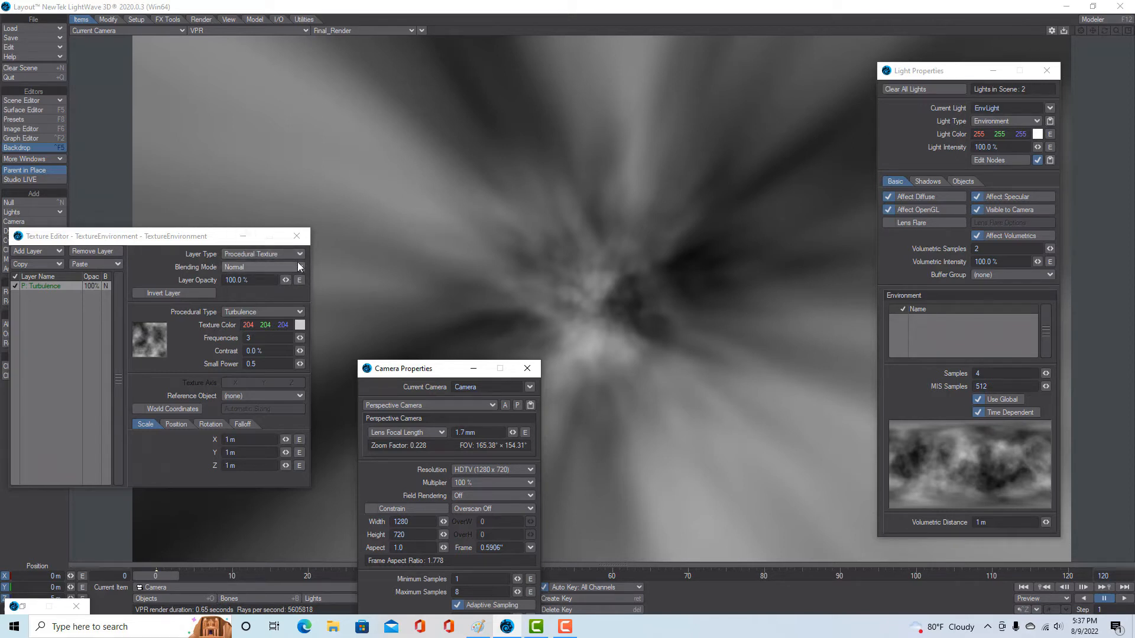
- Change the environment texture's procedural type to Grid
click(300, 312)
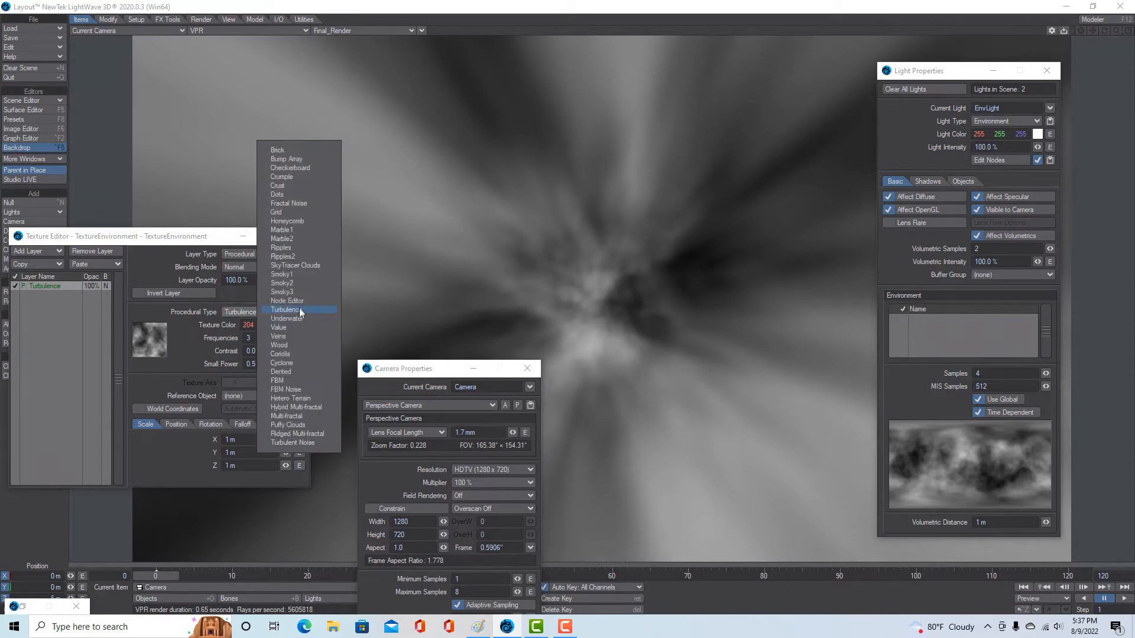
click(284, 211)
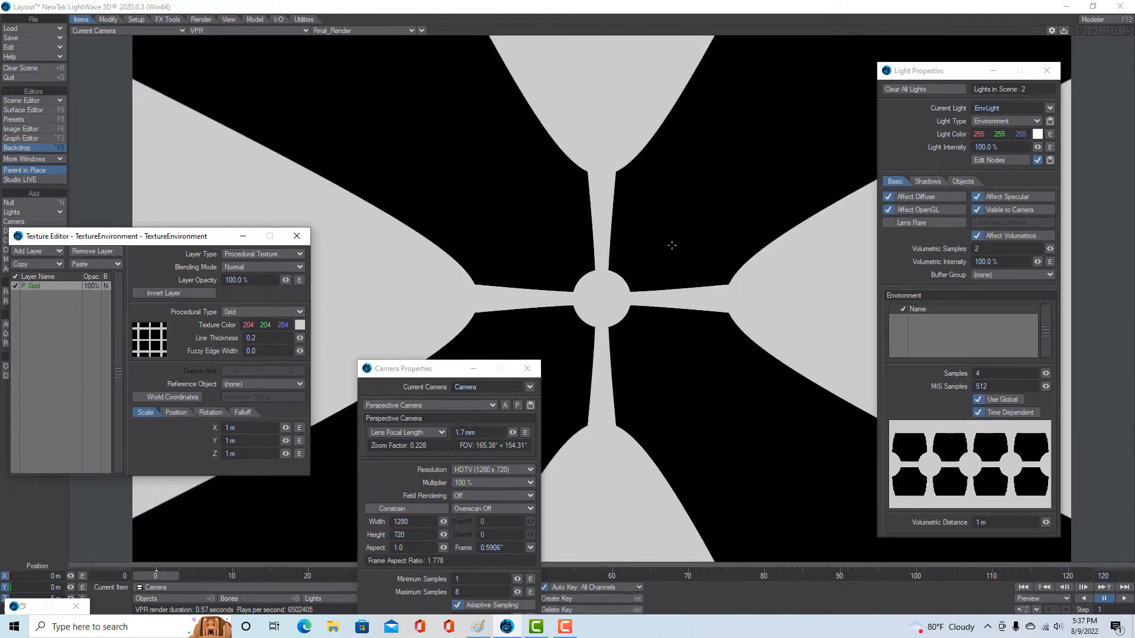
drag(933, 78, 975, 103)
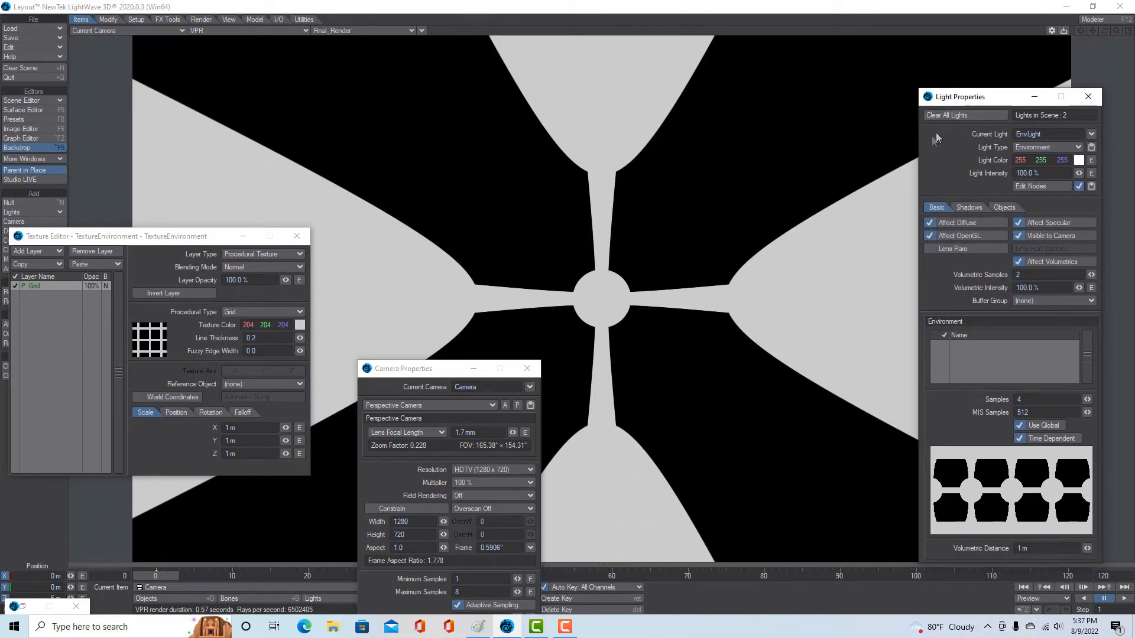
- Set the grid's texture color to red, RGB 191, 0, 0
click(301, 326)
click(567, 551)
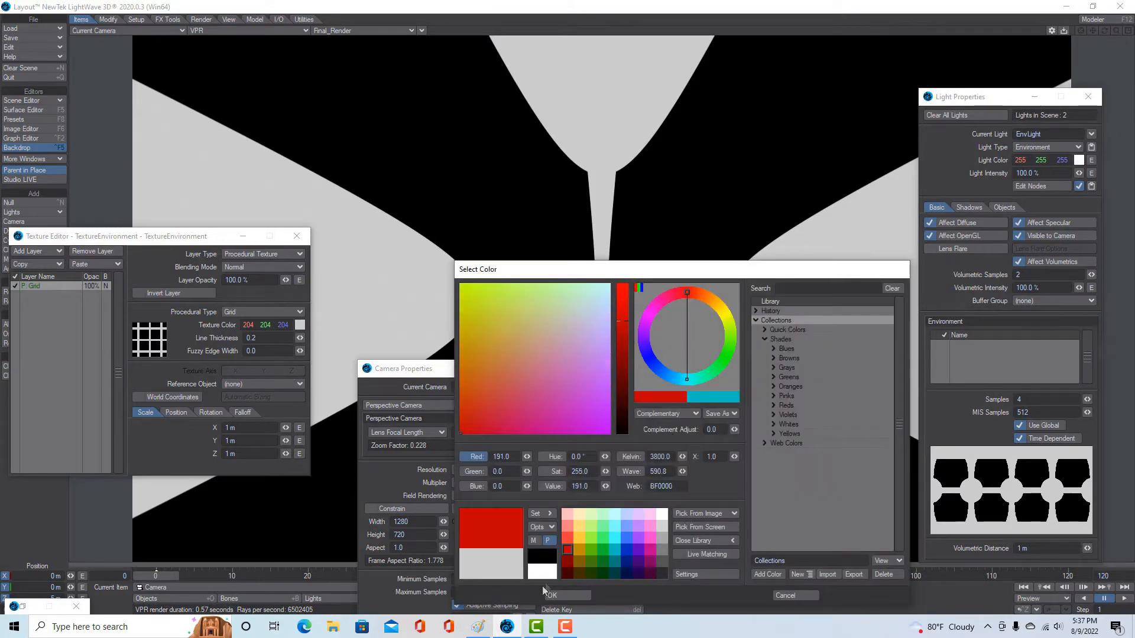
click(554, 596)
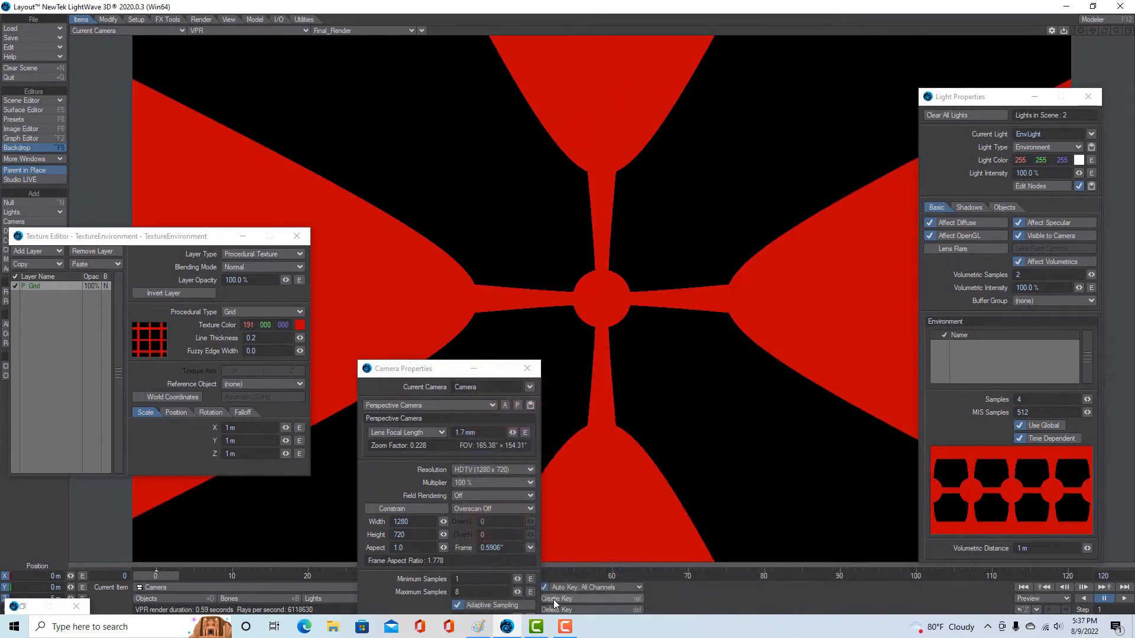
- Reposition the light and camera properties, and reduce the camera's lens focal length to 0.5 mm
drag(990, 97, 1045, 335)
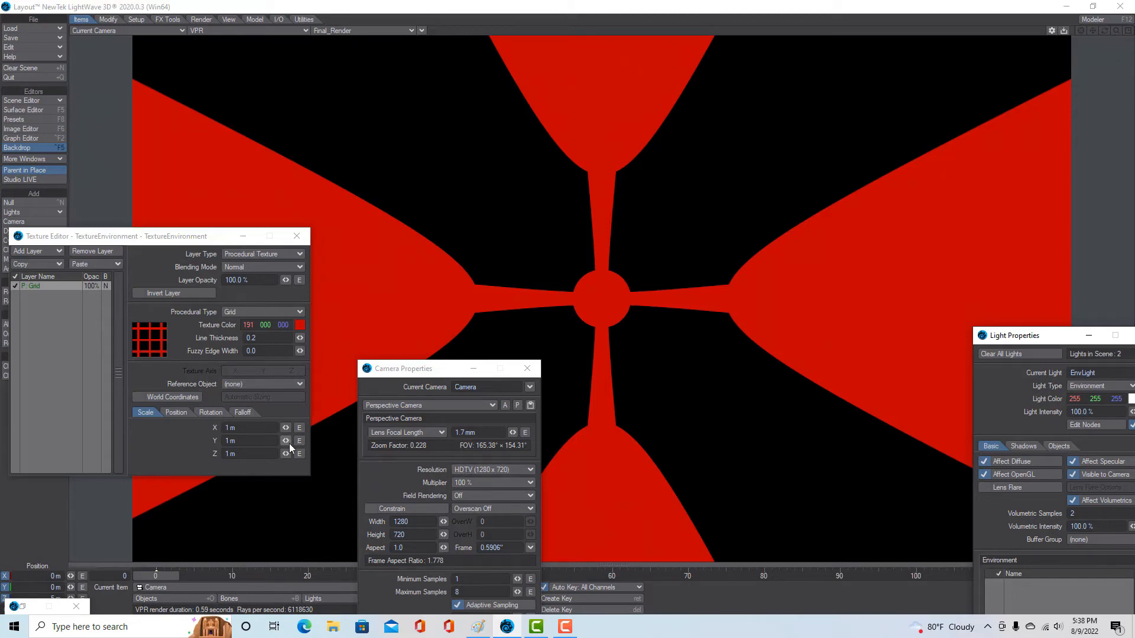
drag(1036, 337, 944, 96)
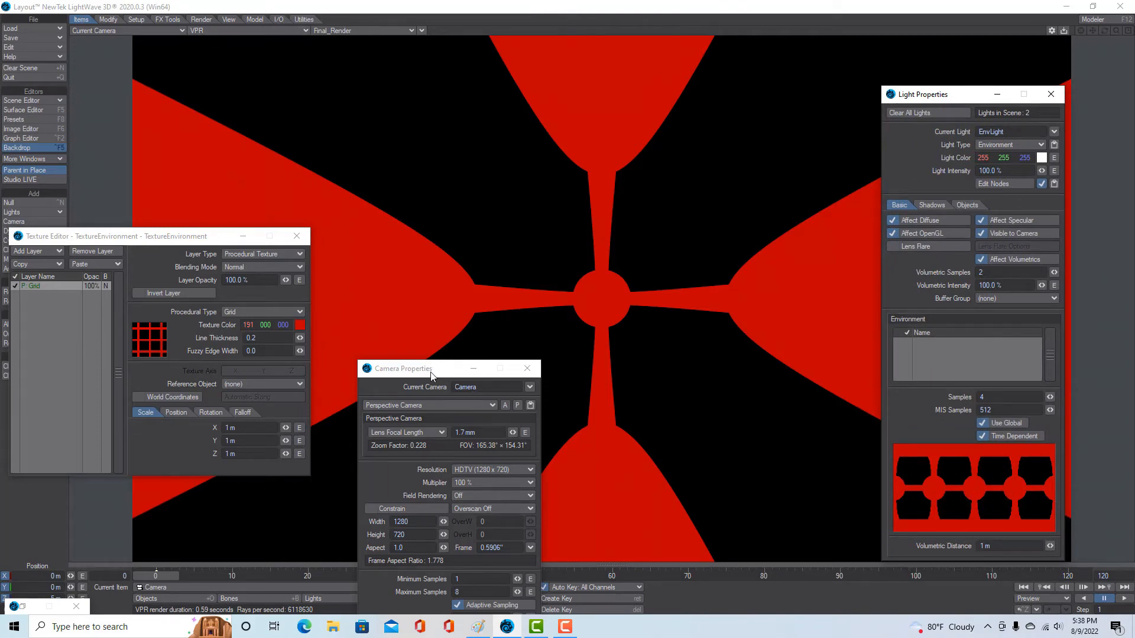
drag(431, 375, 415, 237)
mouse_move(497, 294)
mouse_down()
mouse_move(442, 294)
mouse_move(492, 303)
mouse_up()
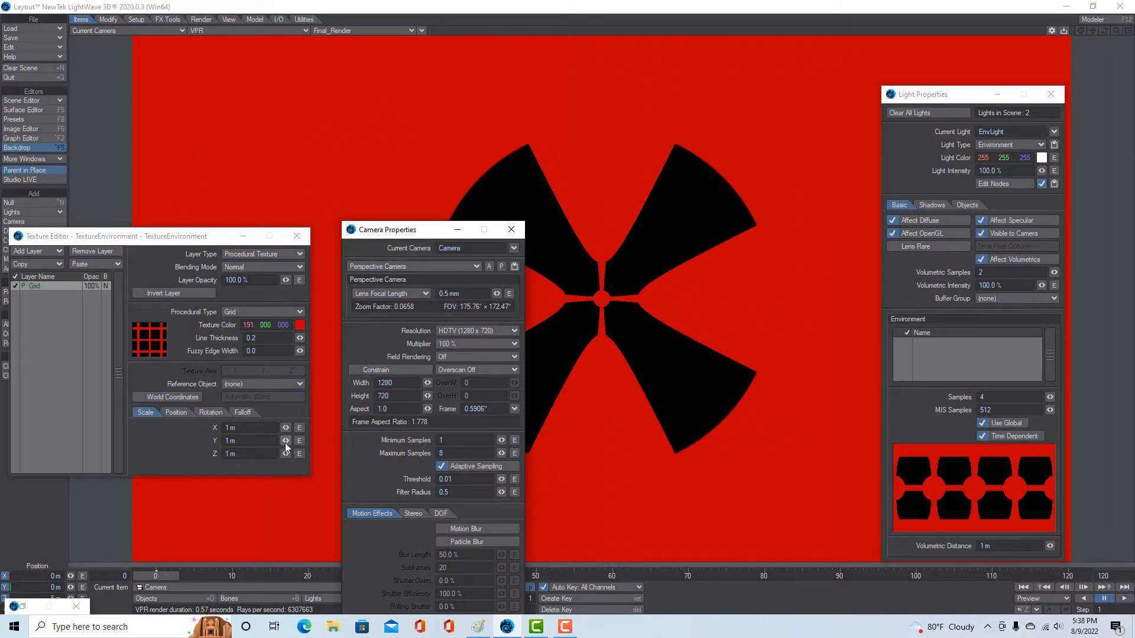
- Set the grid texture's scale to about X 4.31 m, Y -500 mm and Z 745 mm, and close the camera properties
drag(285, 443, 217, 442)
drag(287, 428, 219, 428)
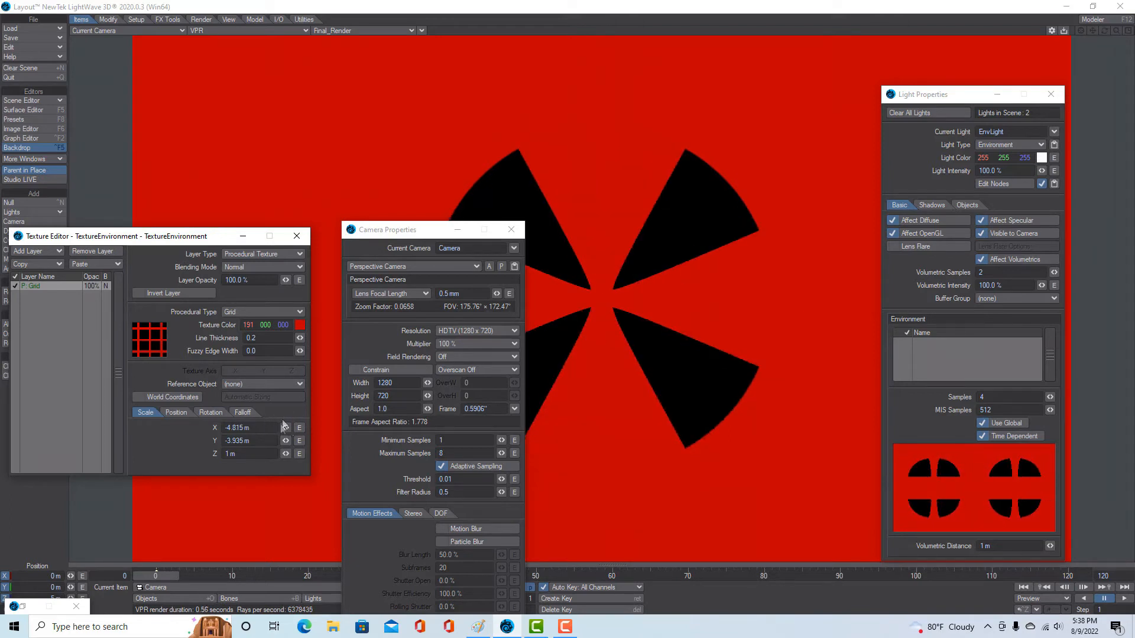
drag(287, 453, 282, 427)
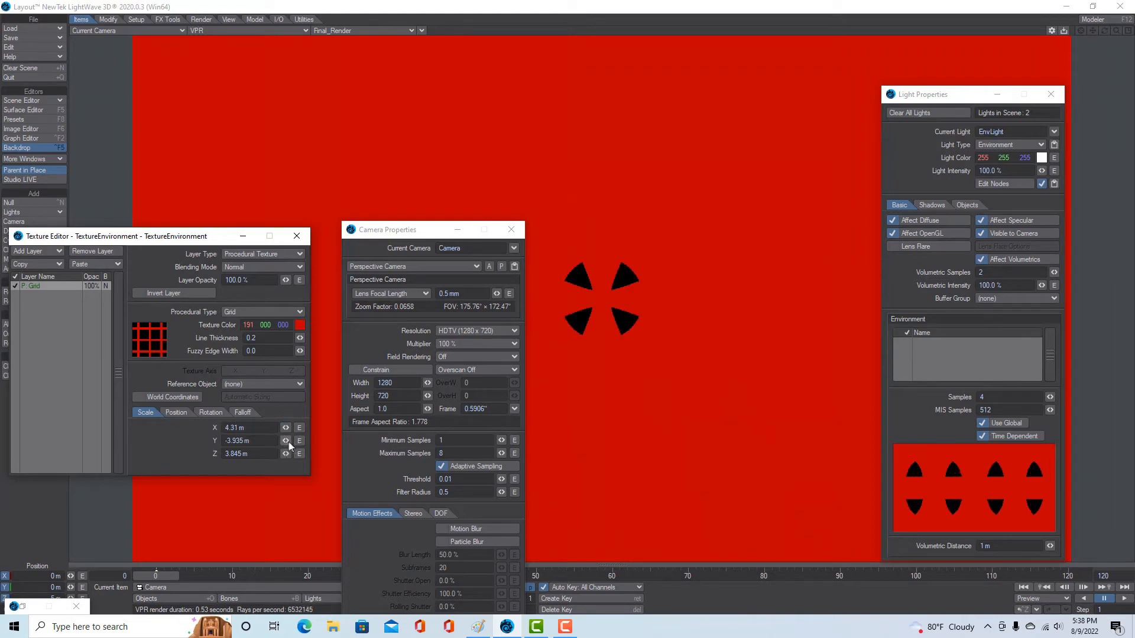
drag(286, 443, 288, 442)
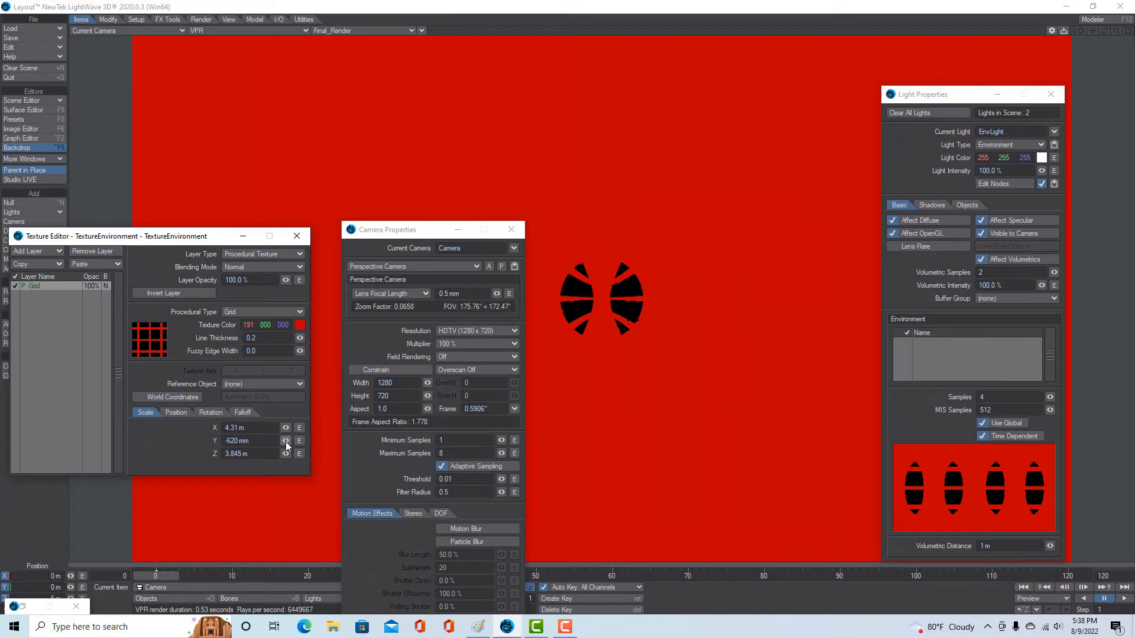
drag(287, 442, 281, 454)
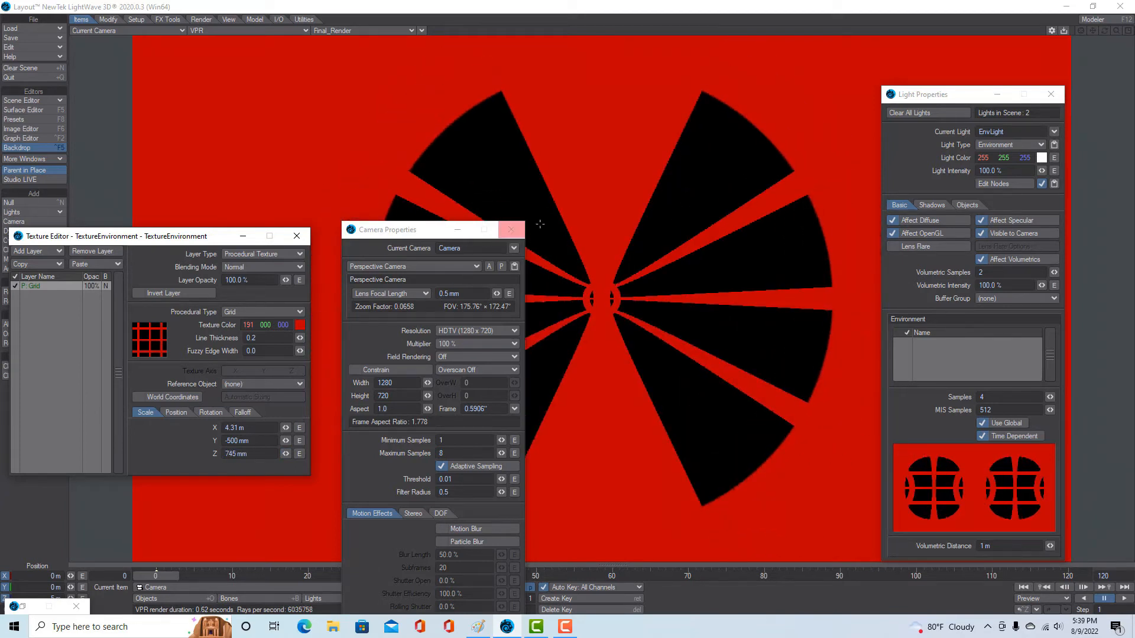
click(521, 237)
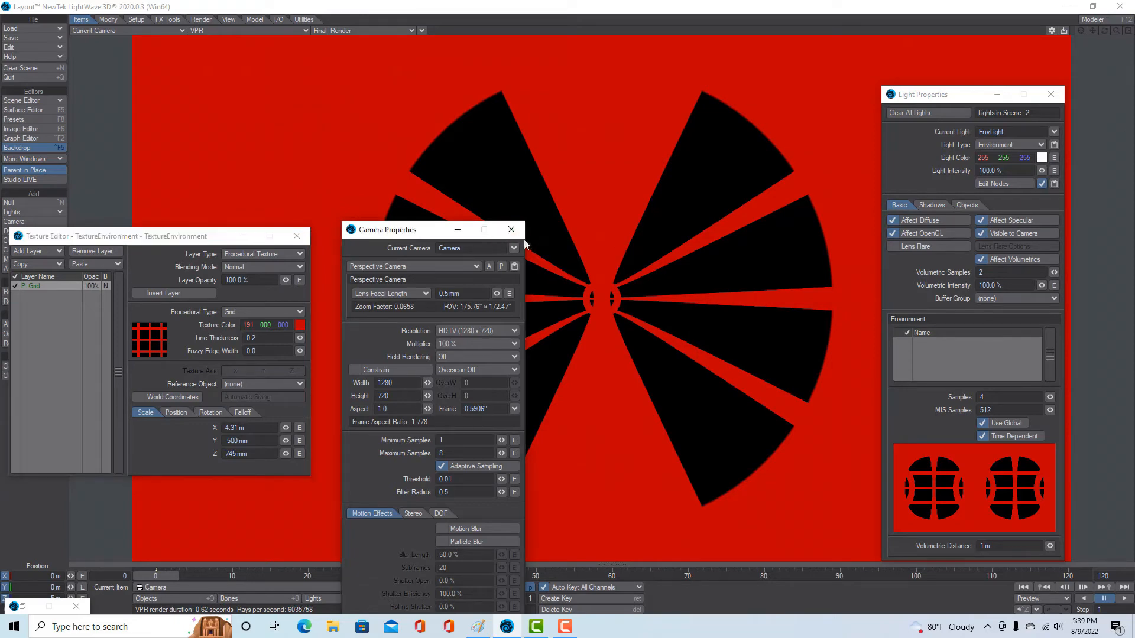
click(512, 229)
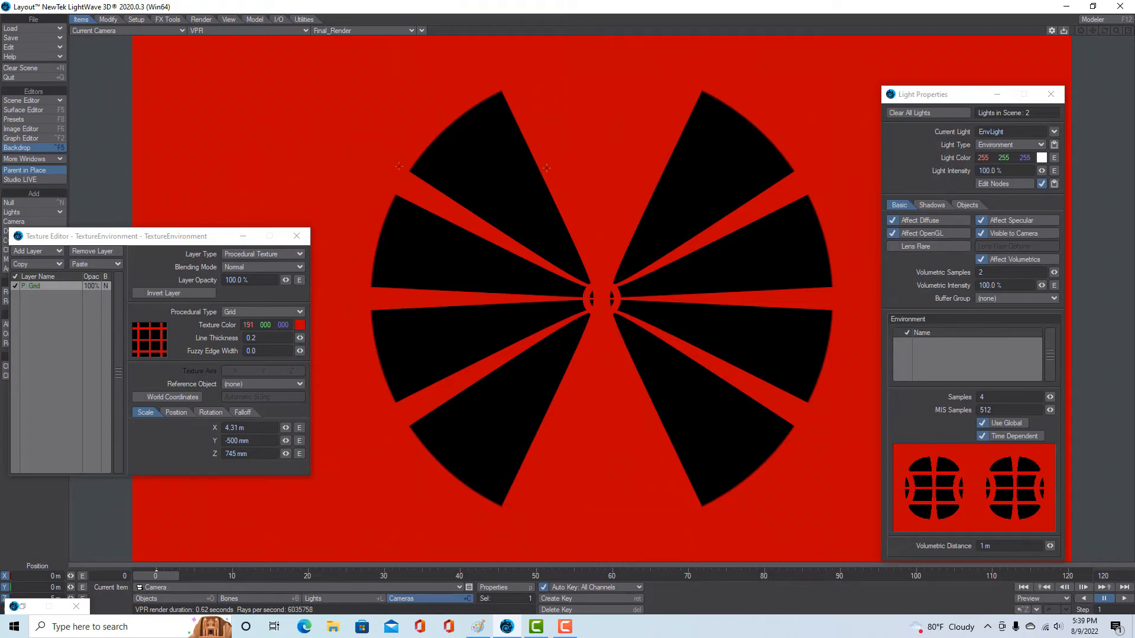
- Add a second procedural layer and try it below and above the Grid layer, leaving it on top
click(63, 253)
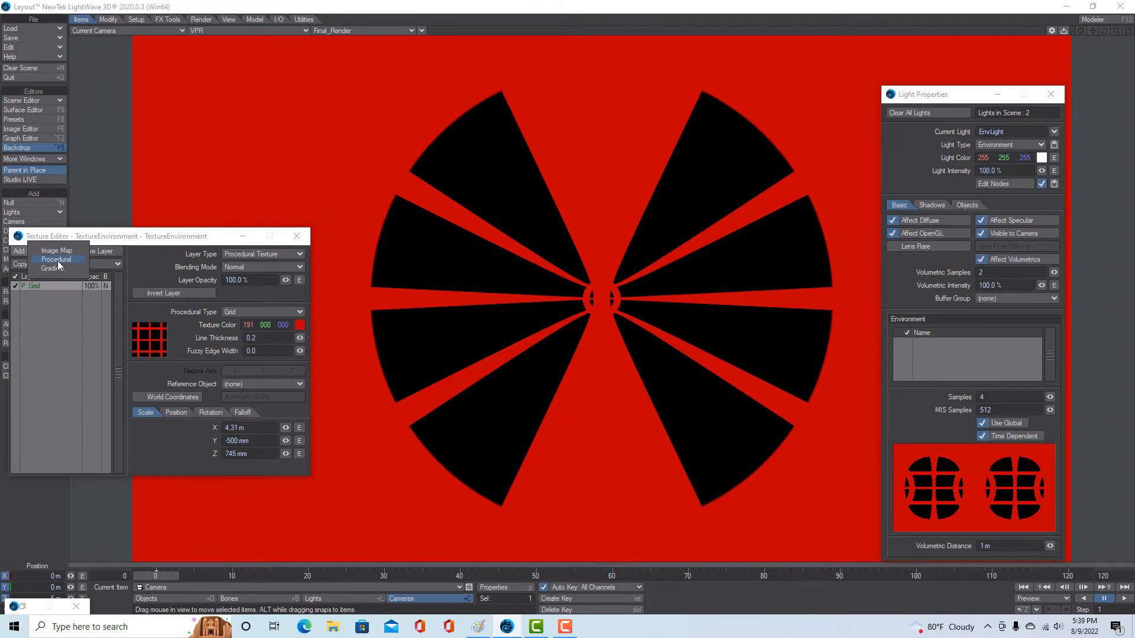
click(57, 261)
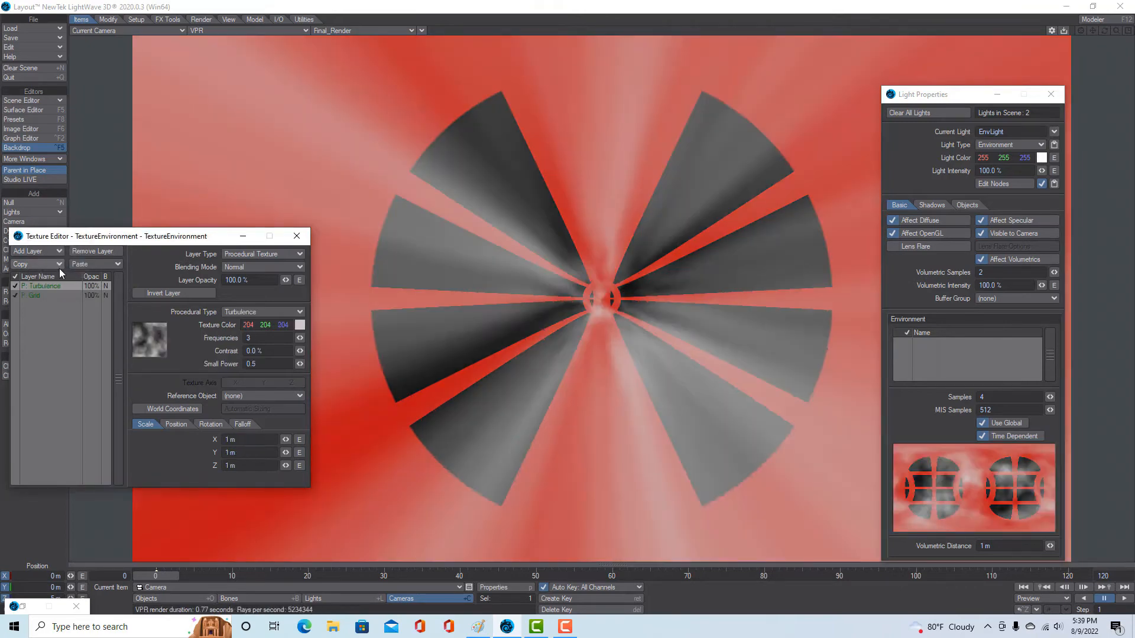
drag(68, 304, 67, 304)
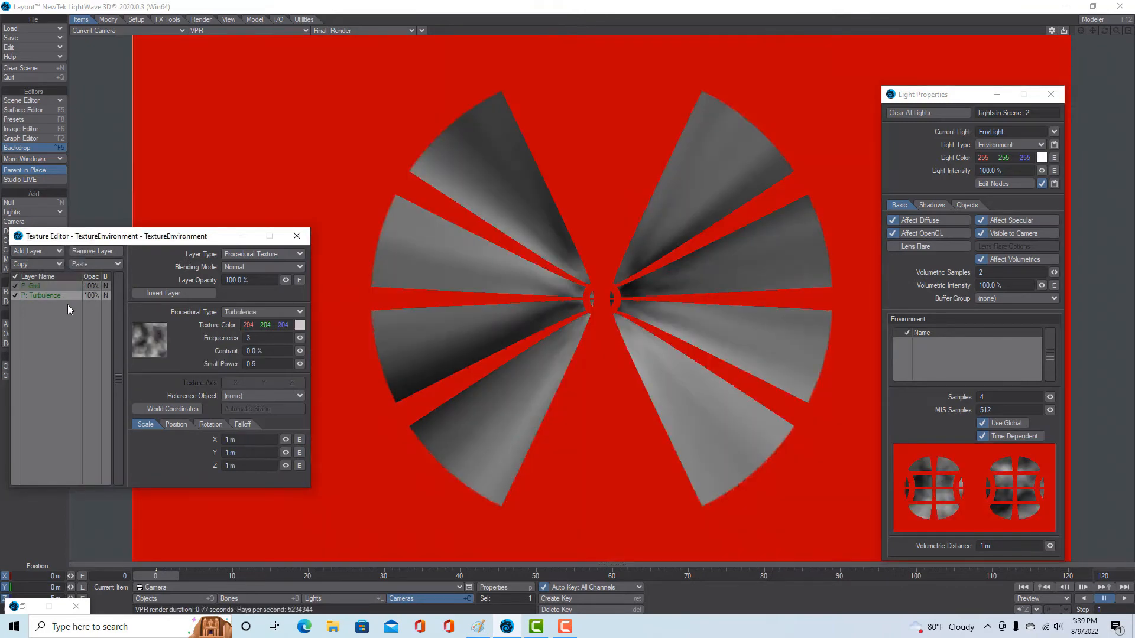
drag(66, 295, 67, 285)
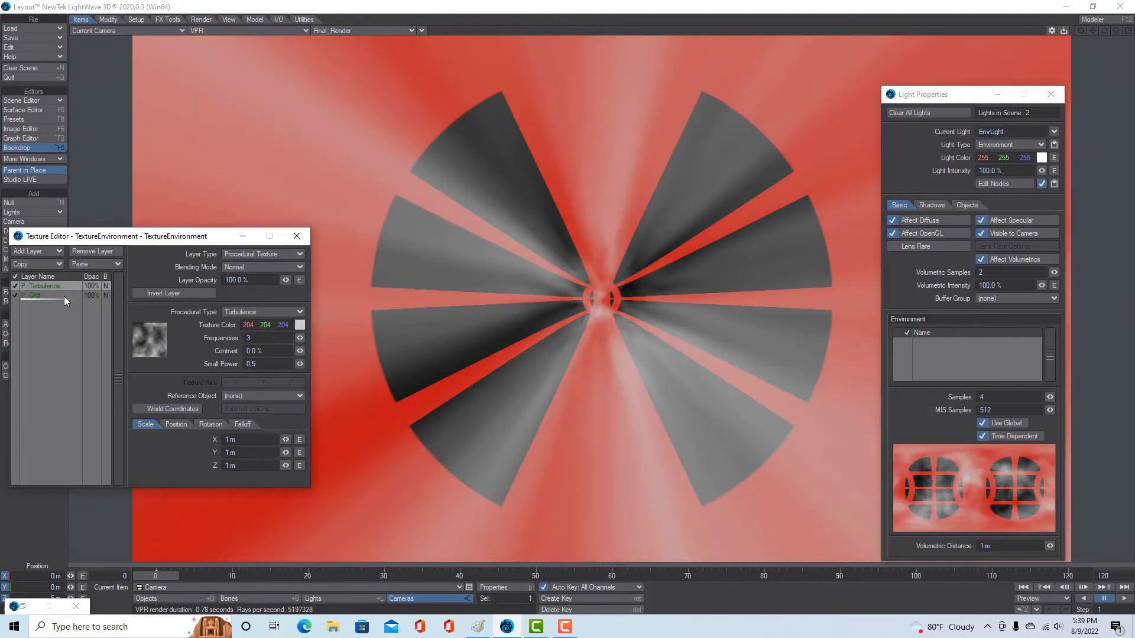
drag(64, 296, 64, 297)
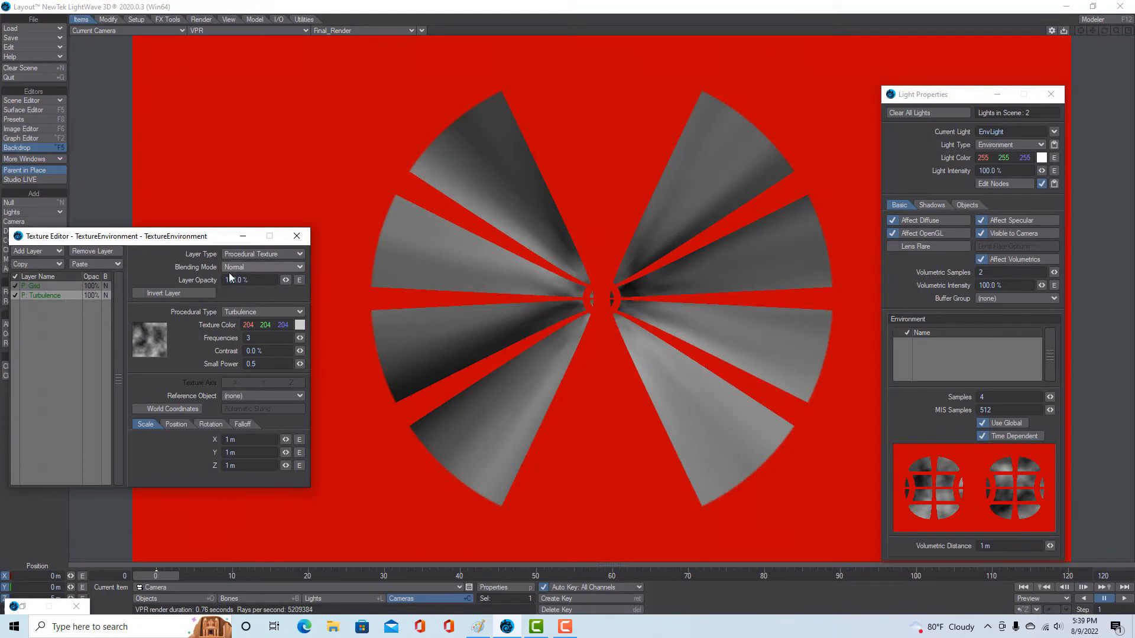
drag(62, 289, 62, 282)
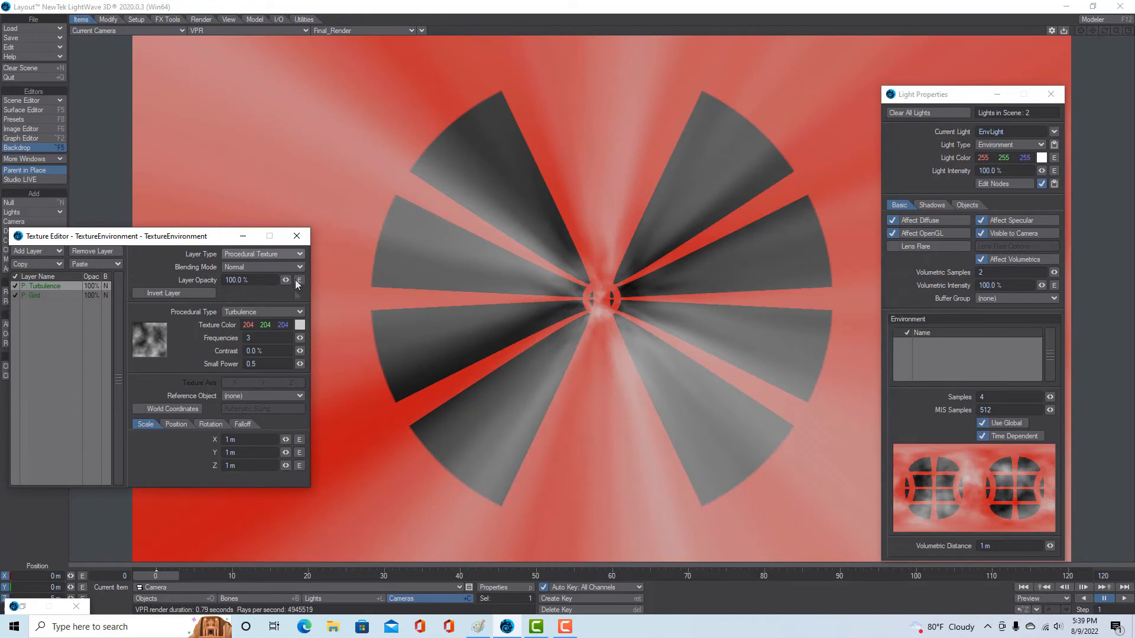
- Change the new layer's procedural type to Honeycomb and set its texture color to golden orange, RGB 191, 143, 0
click(299, 312)
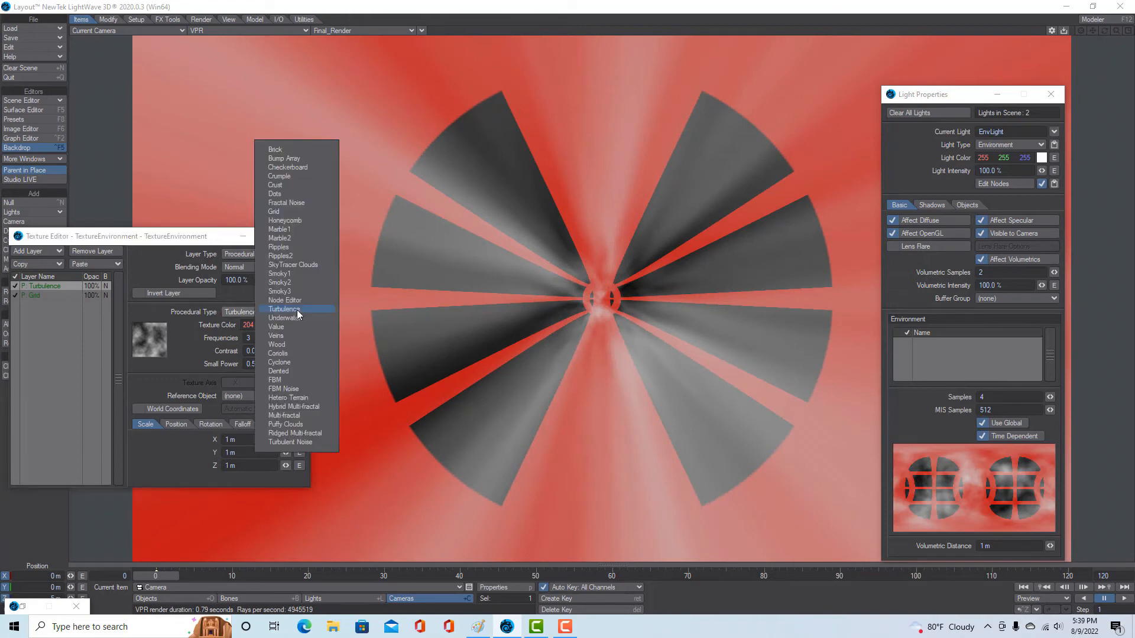
click(292, 222)
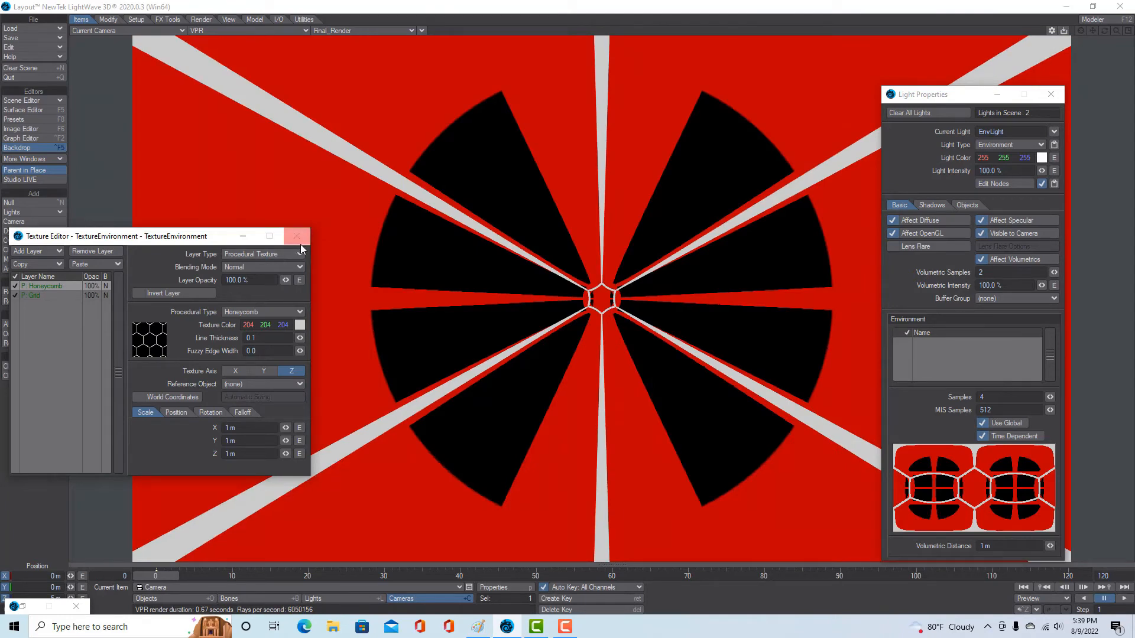
click(300, 326)
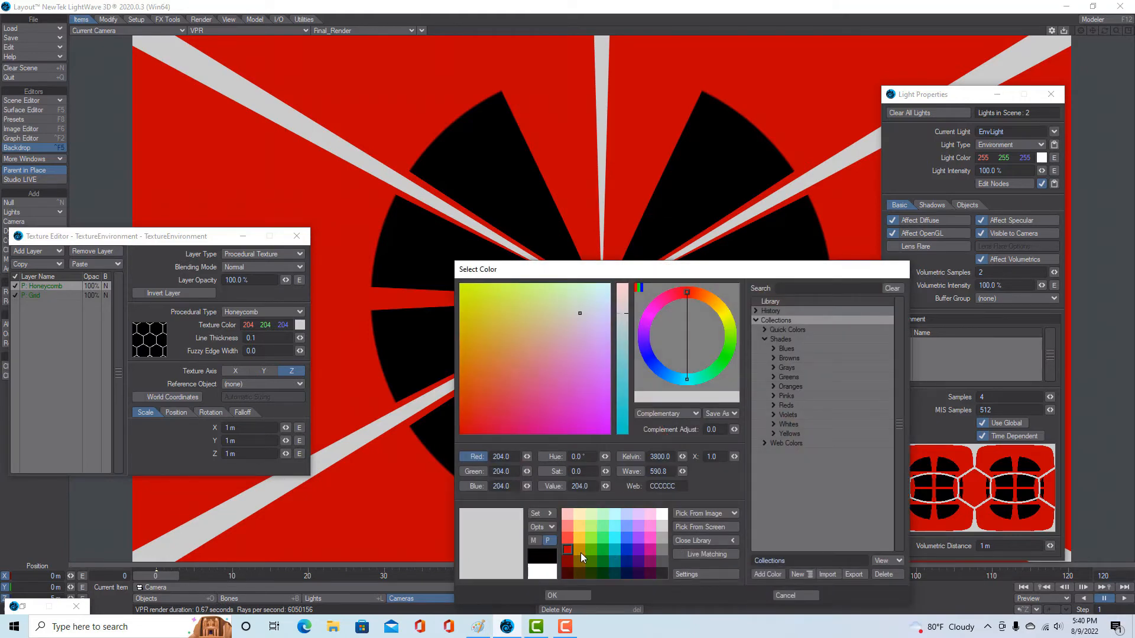
click(580, 552)
click(558, 596)
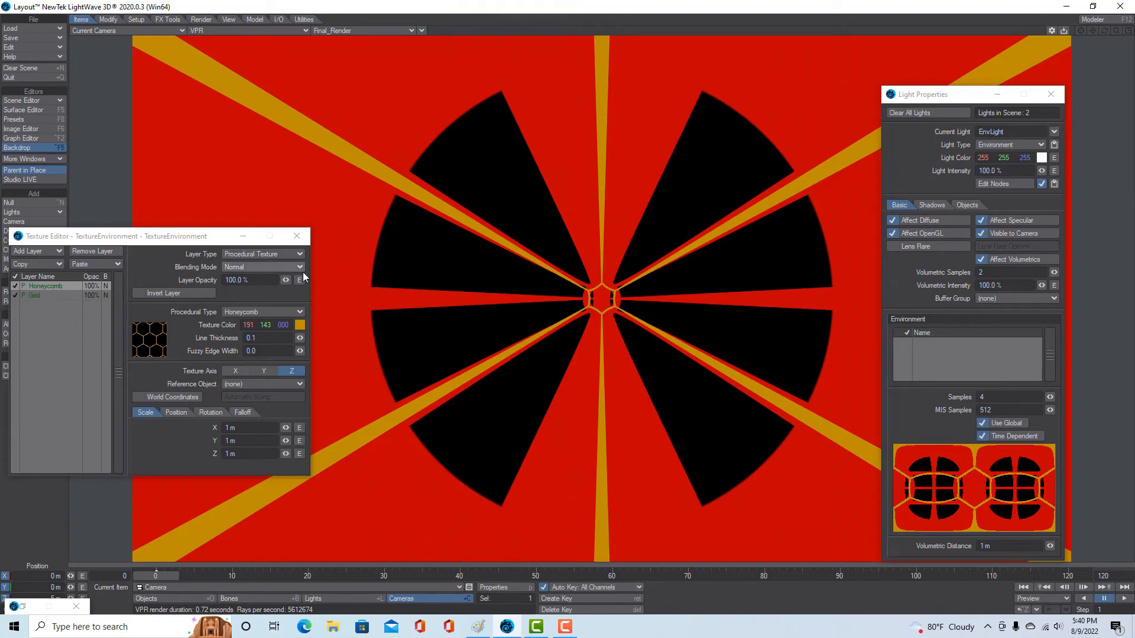
- Disable the Grid and Honeycomb layers and add a new procedural layer of type Dots
click(18, 298)
click(15, 286)
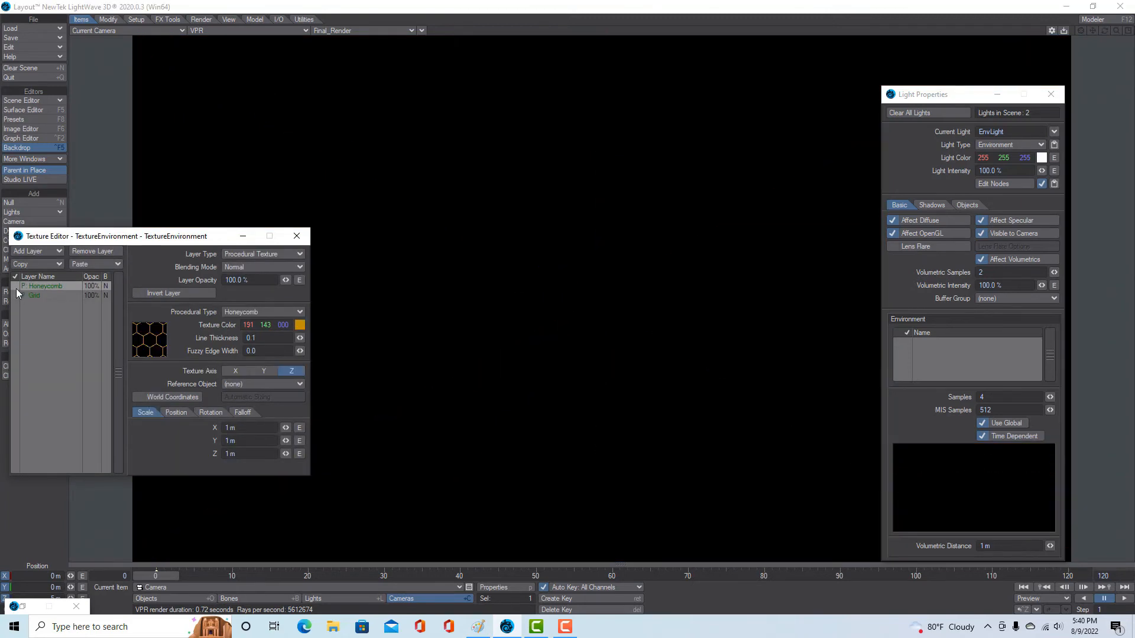
click(58, 252)
click(59, 254)
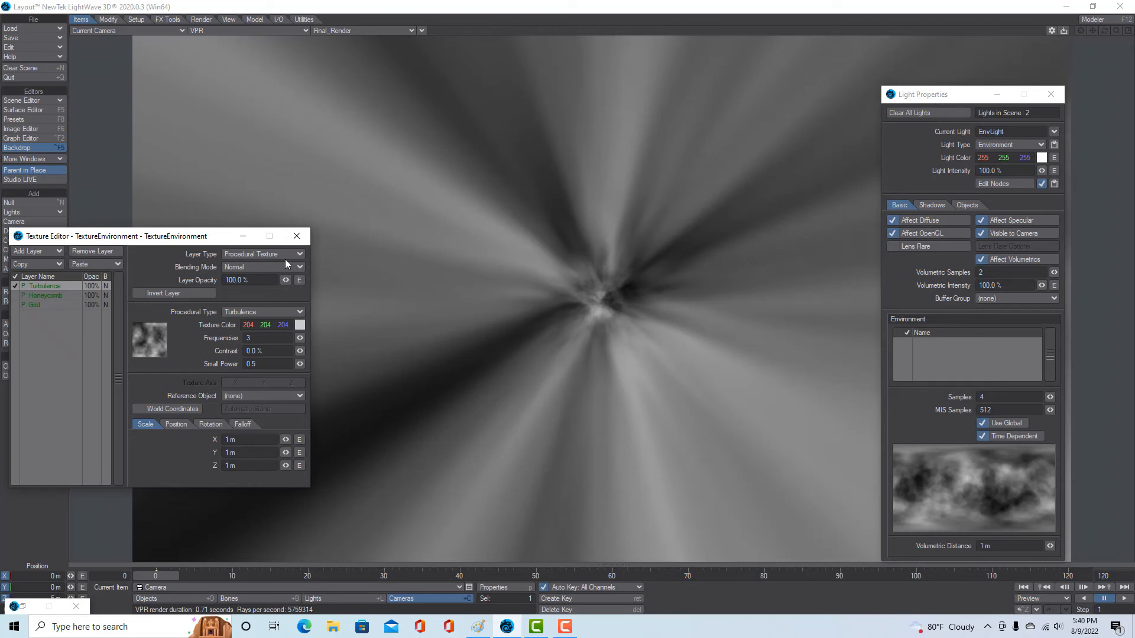
click(297, 314)
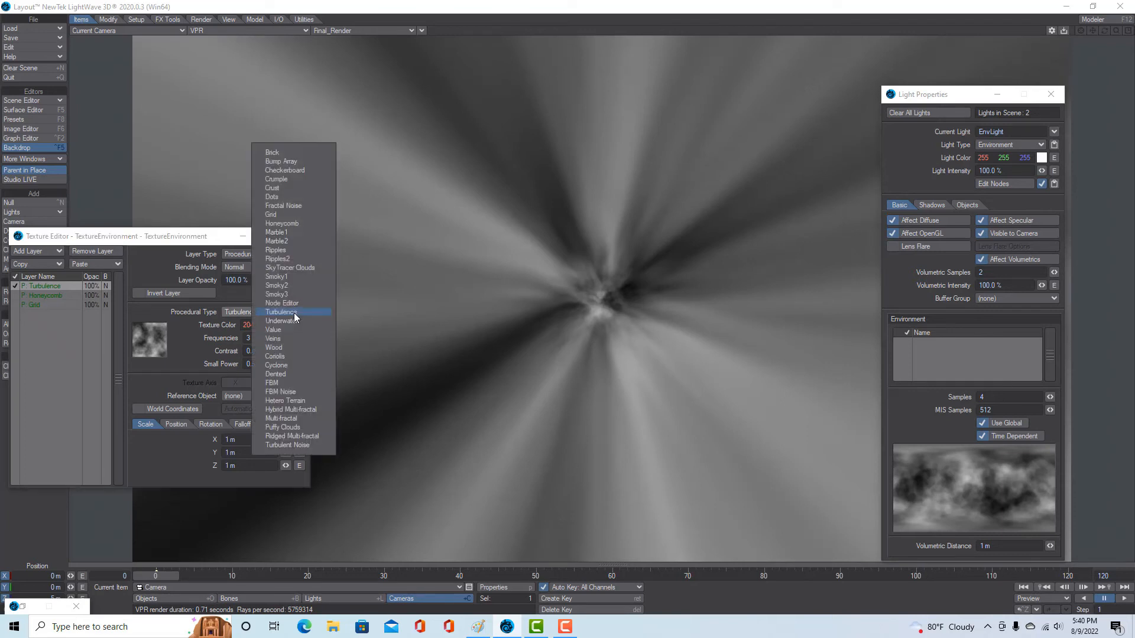
click(286, 196)
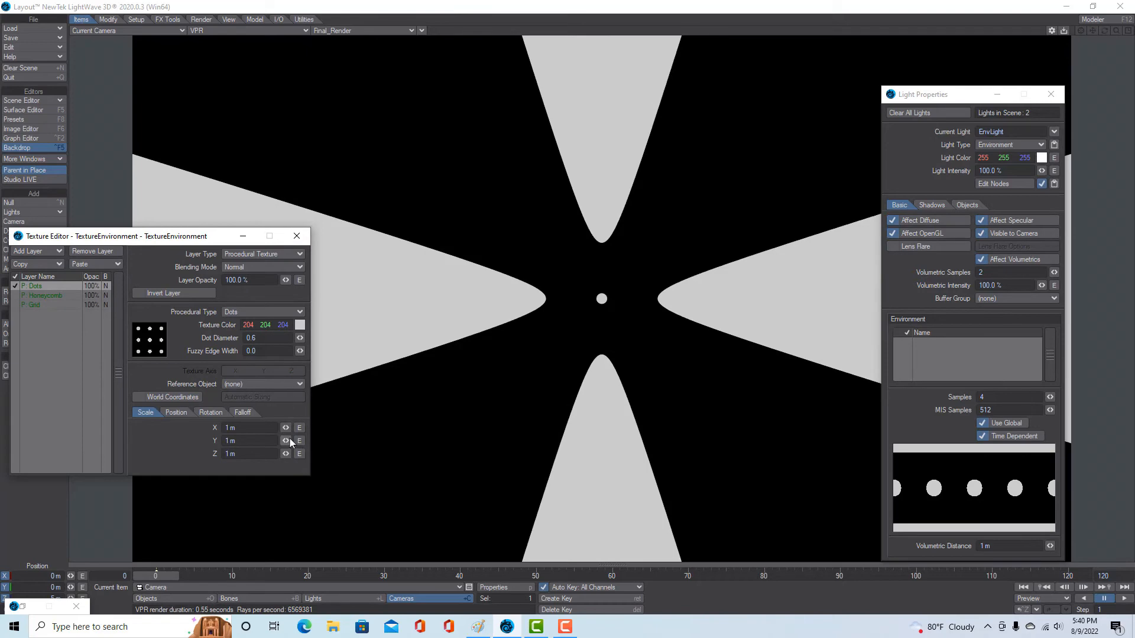
- Set the dots' scale to about X 785 mm, Y 170 mm and Z 105 mm, and color them blue, RGB 0, 47, 191
drag(286, 441, 239, 448)
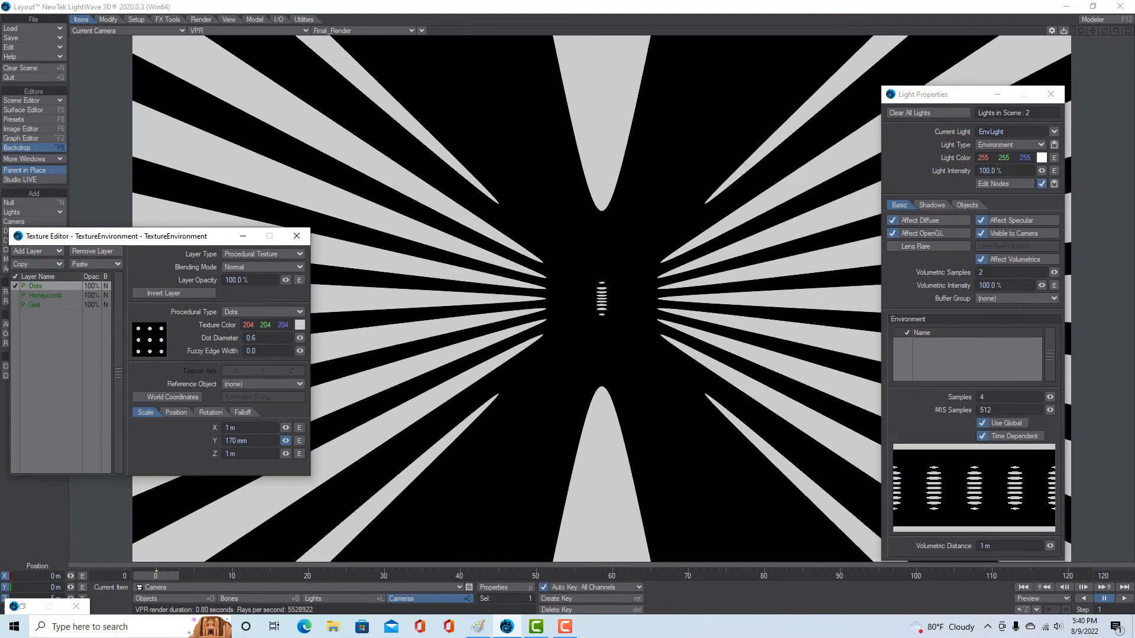
drag(291, 432, 273, 453)
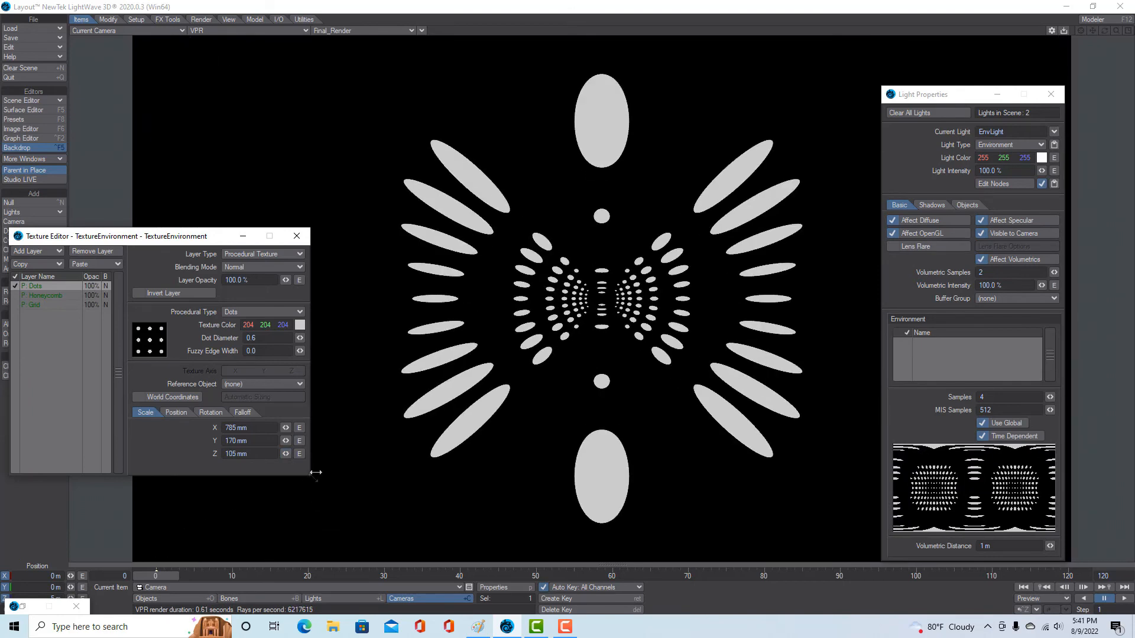
click(299, 325)
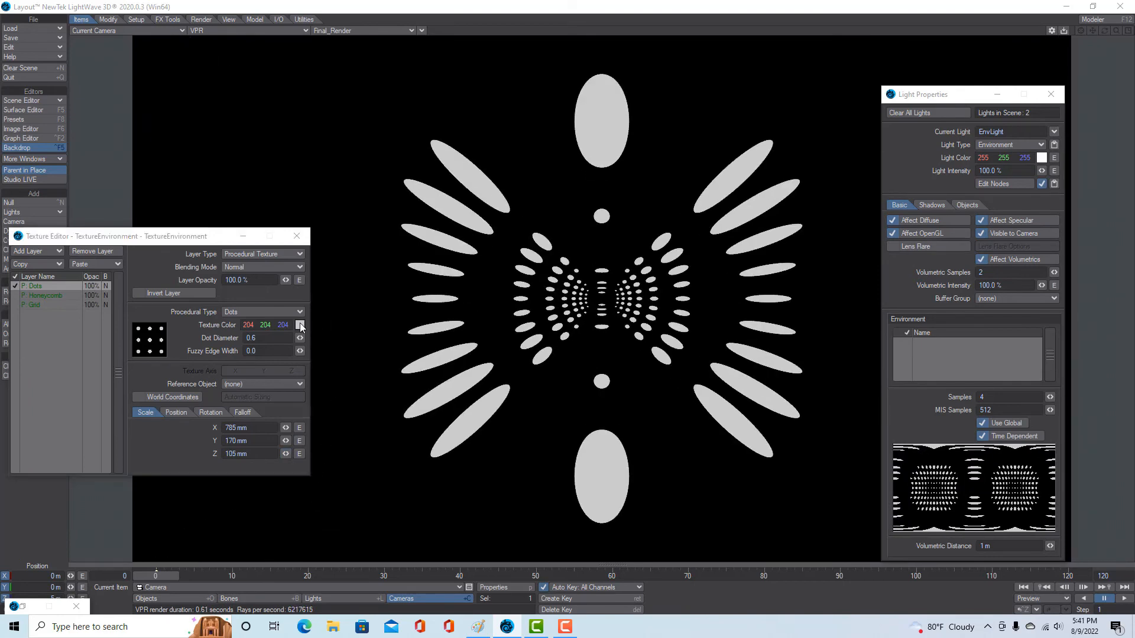
click(624, 551)
click(577, 596)
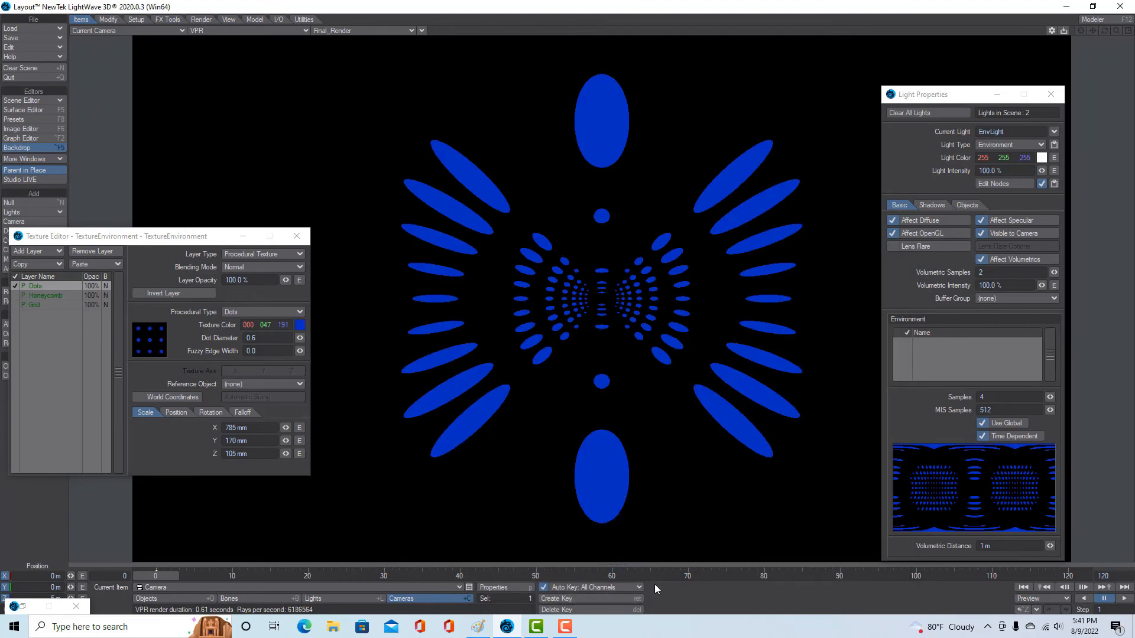
- Minimize the texture editor, render the current frame and continue to the finished image
click(242, 236)
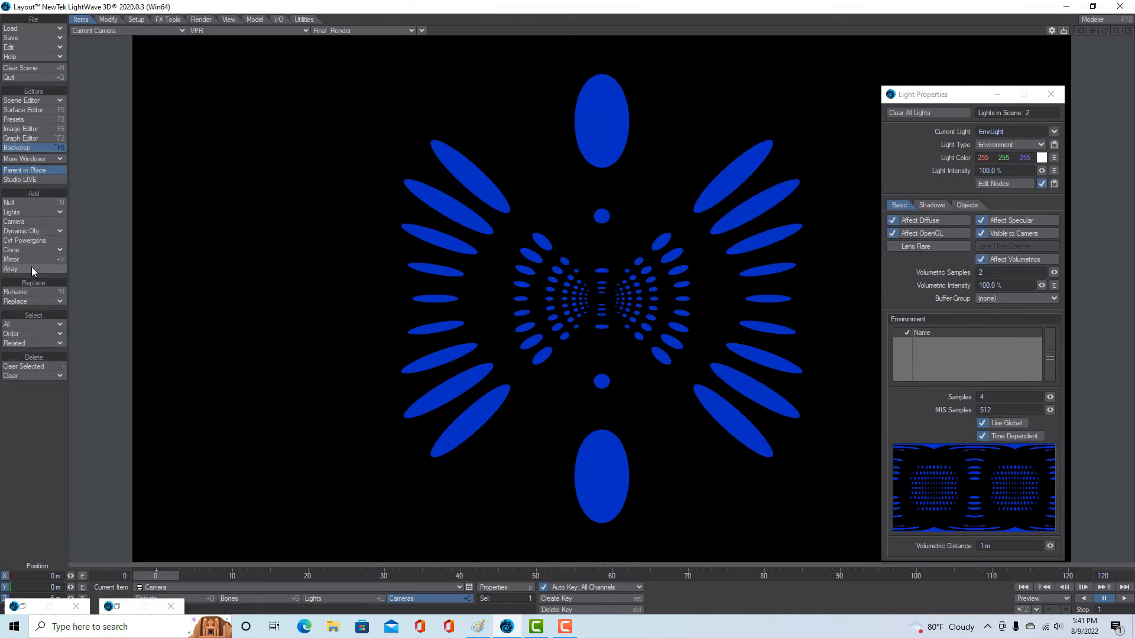
click(208, 20)
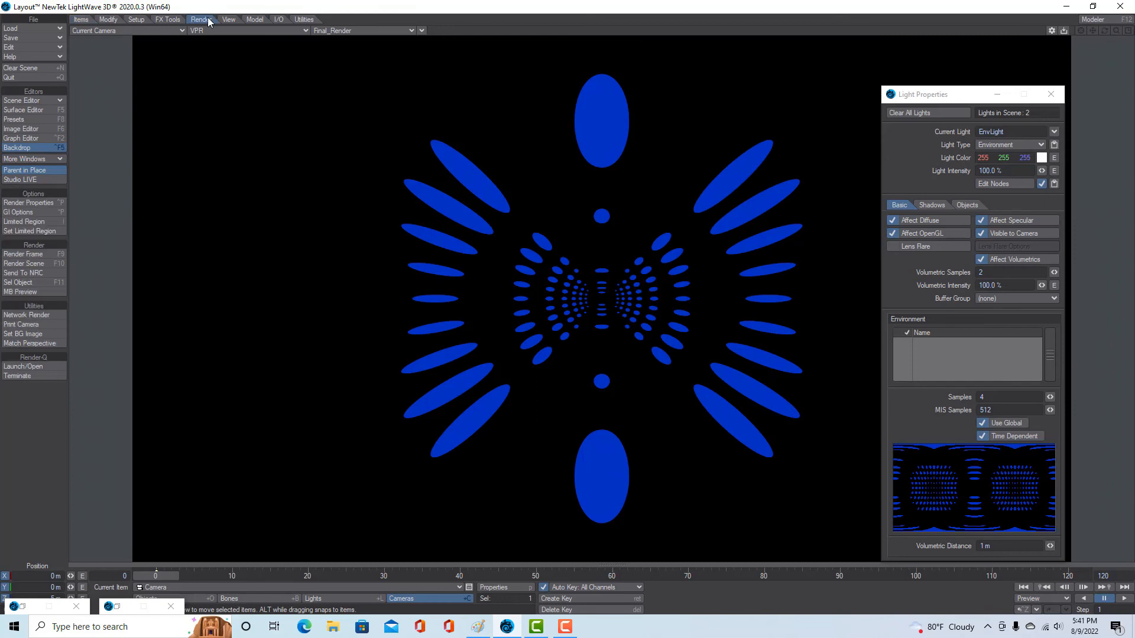
click(29, 255)
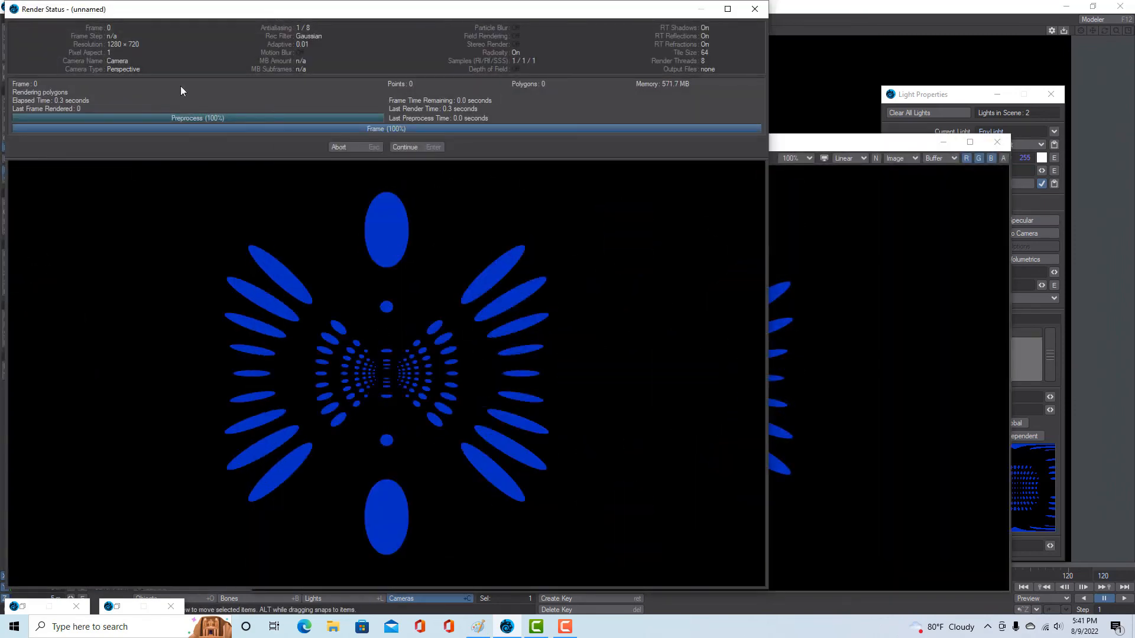
click(410, 148)
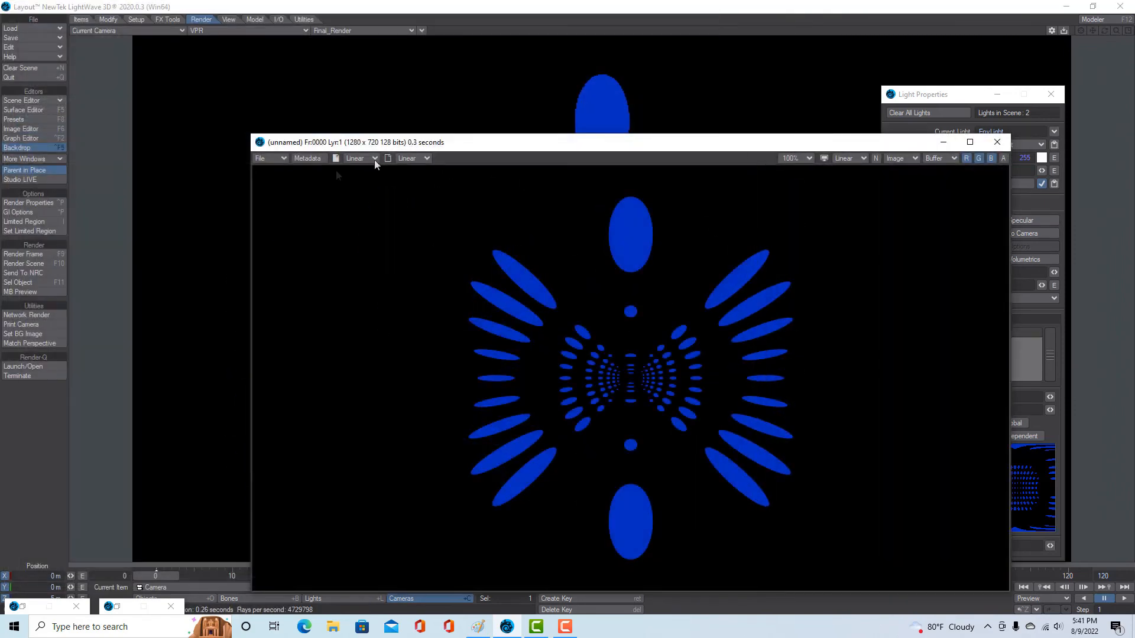
- Choose LW_PNG24(.png) as the RGBA save format for the rendered image, and close the image viewer
click(281, 161)
mouse_move(282, 162)
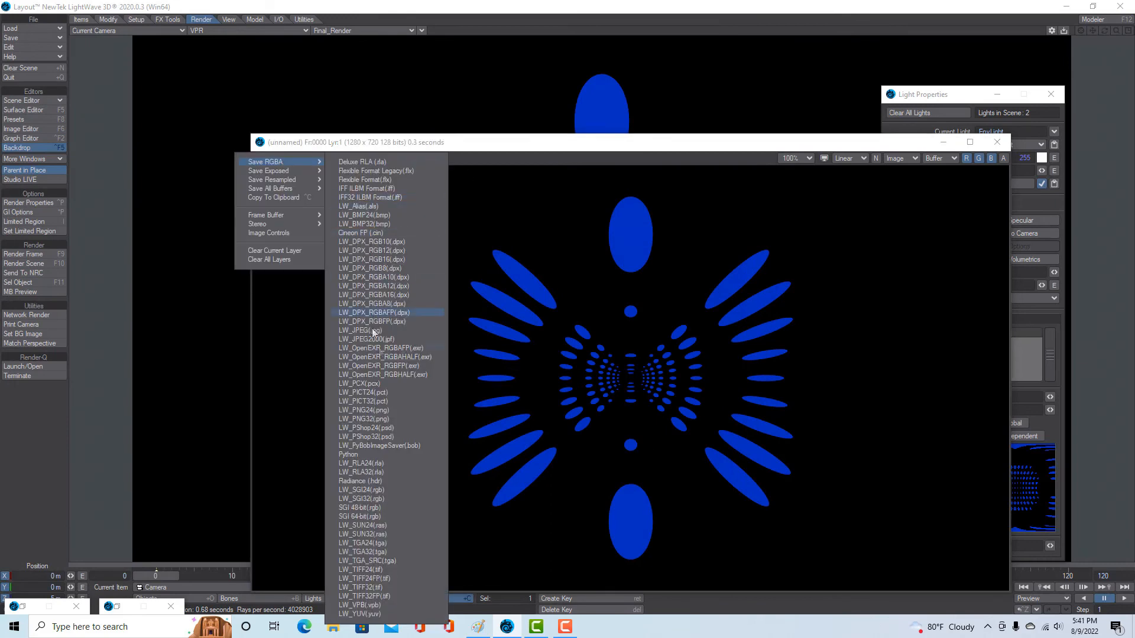
click(384, 411)
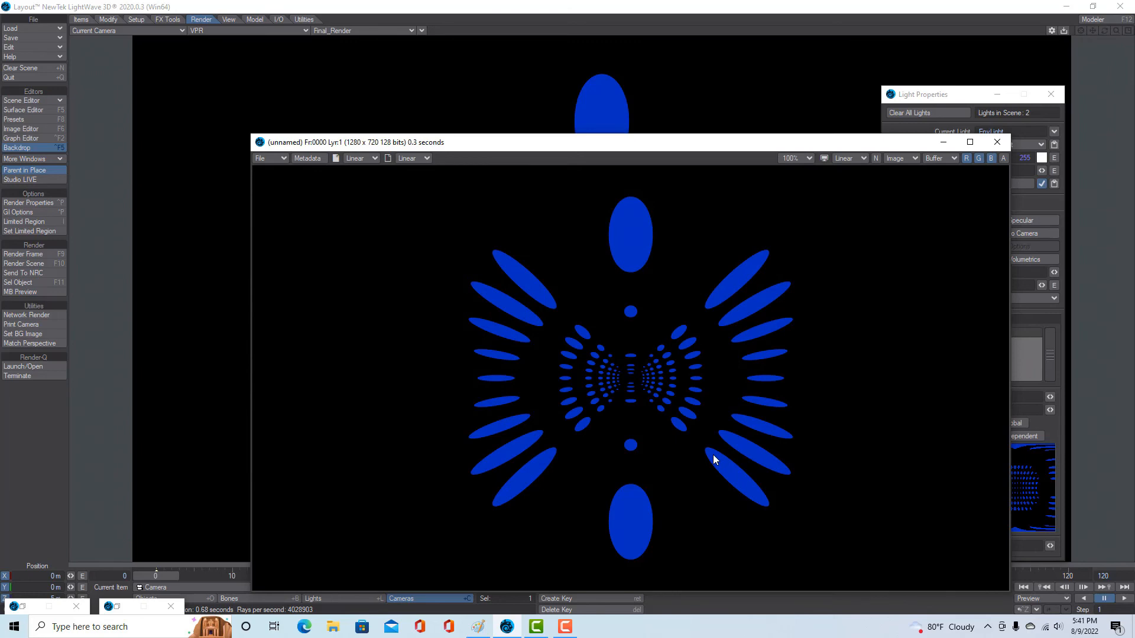
click(997, 142)
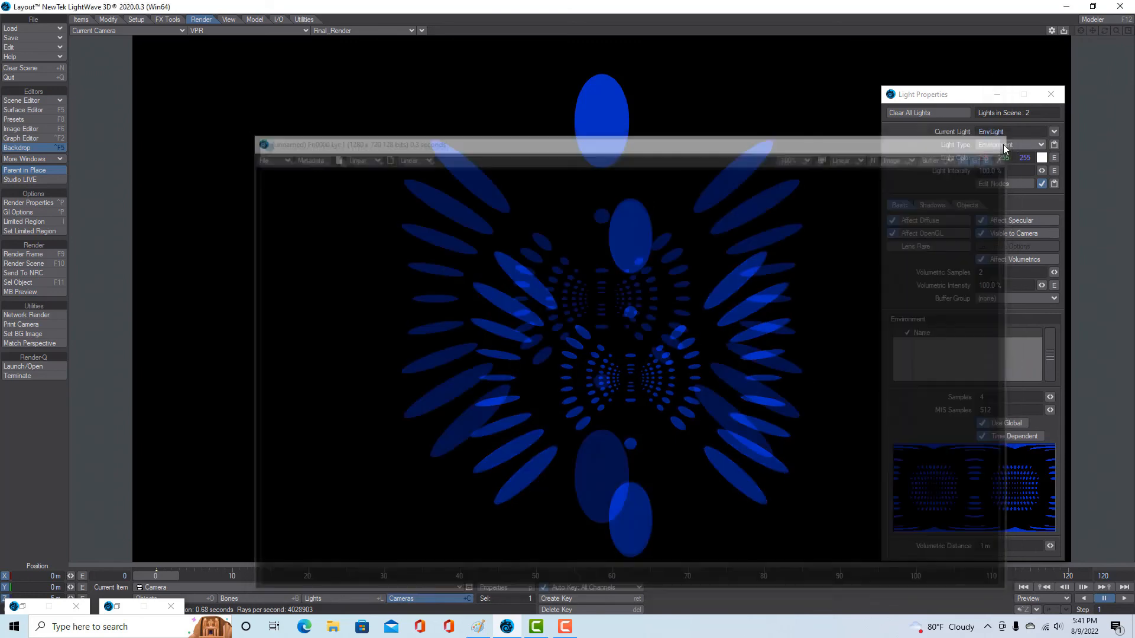